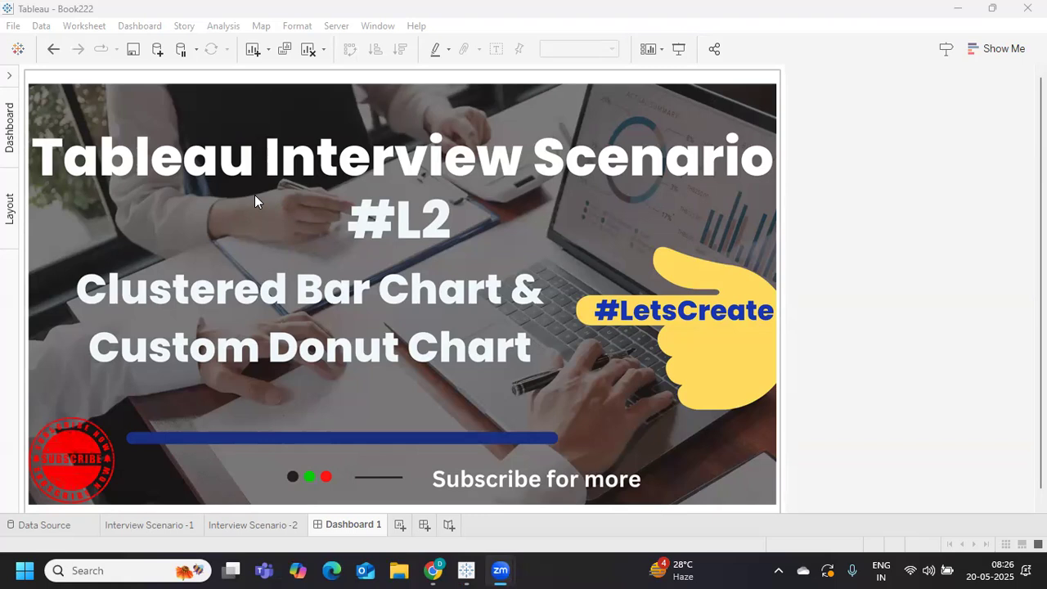
Switch to the Interview Scenario -1 sheet and read the tooltips on its Sales bars by Category and Segment.
left_click(115, 524)
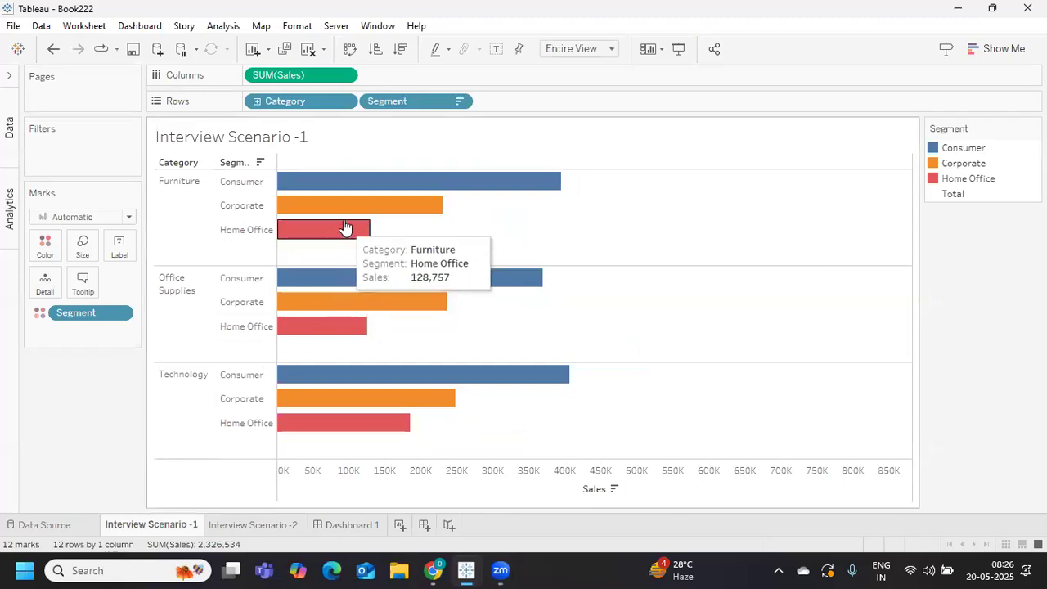
mouse_move(344, 204)
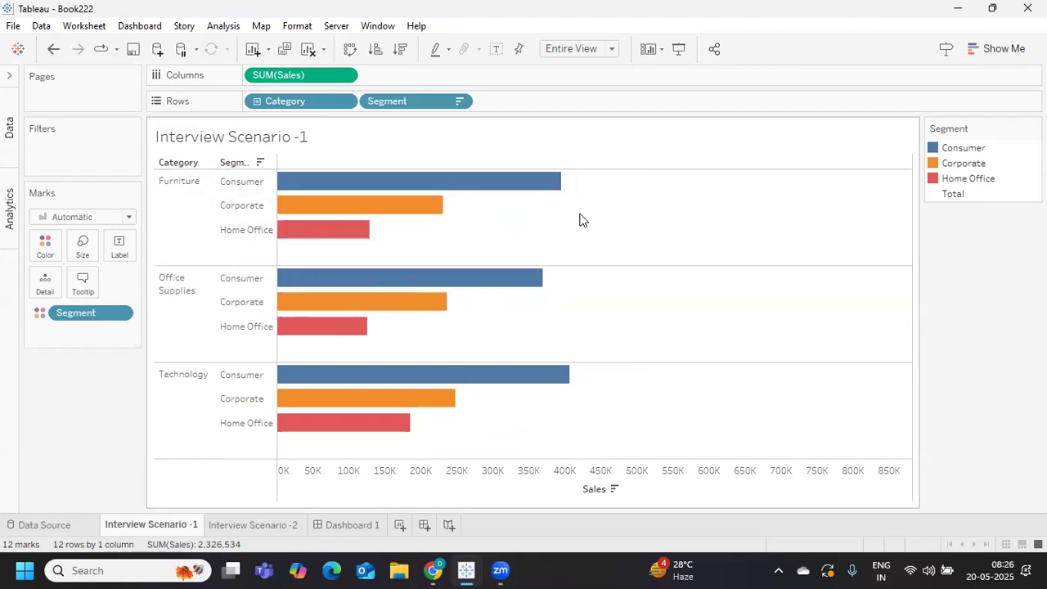
mouse_move(491, 258)
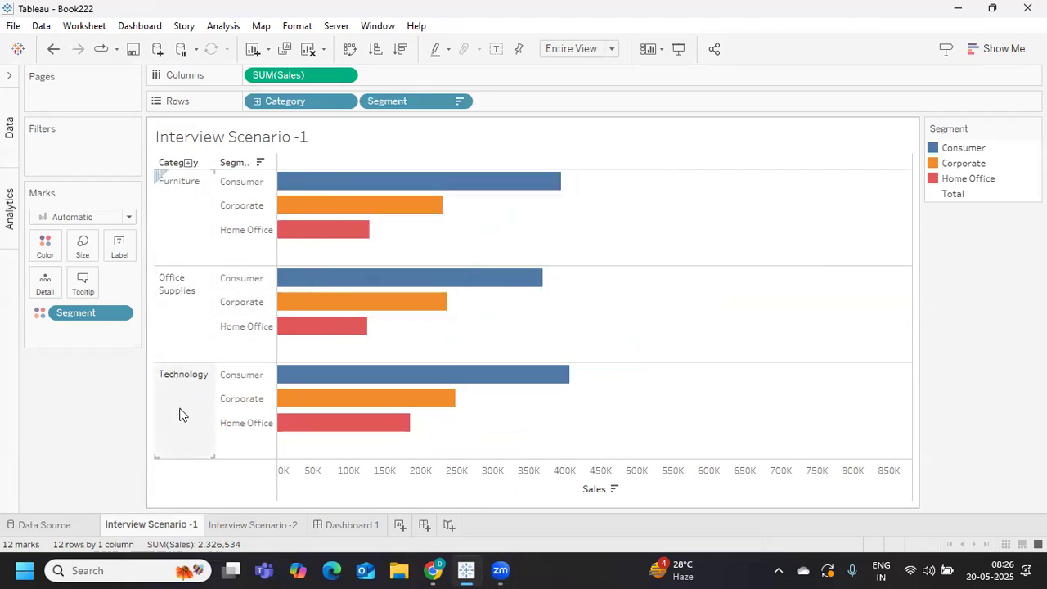
Look through the Interview Scenario -2 pie charts, then go to the Dashboard 1 title card.
left_click(221, 527)
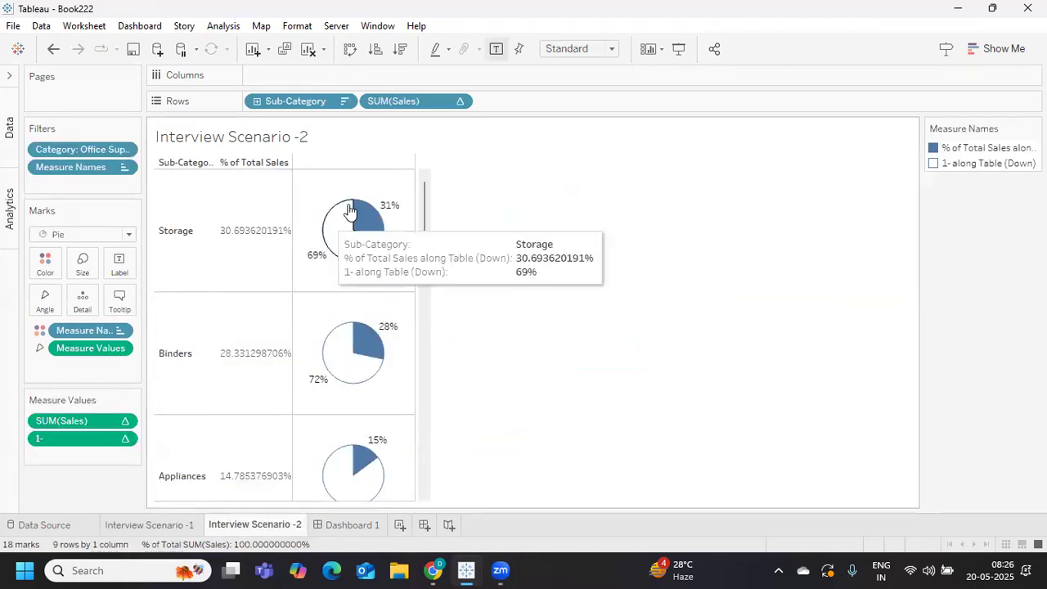
scroll(431, 319, "down", 4)
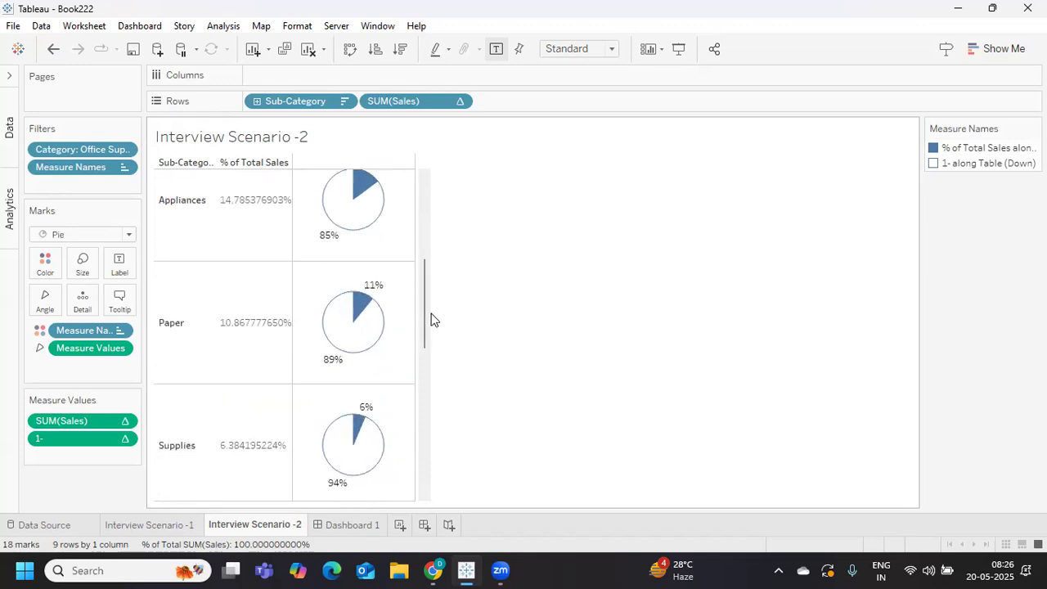
scroll(432, 319, "up", 3)
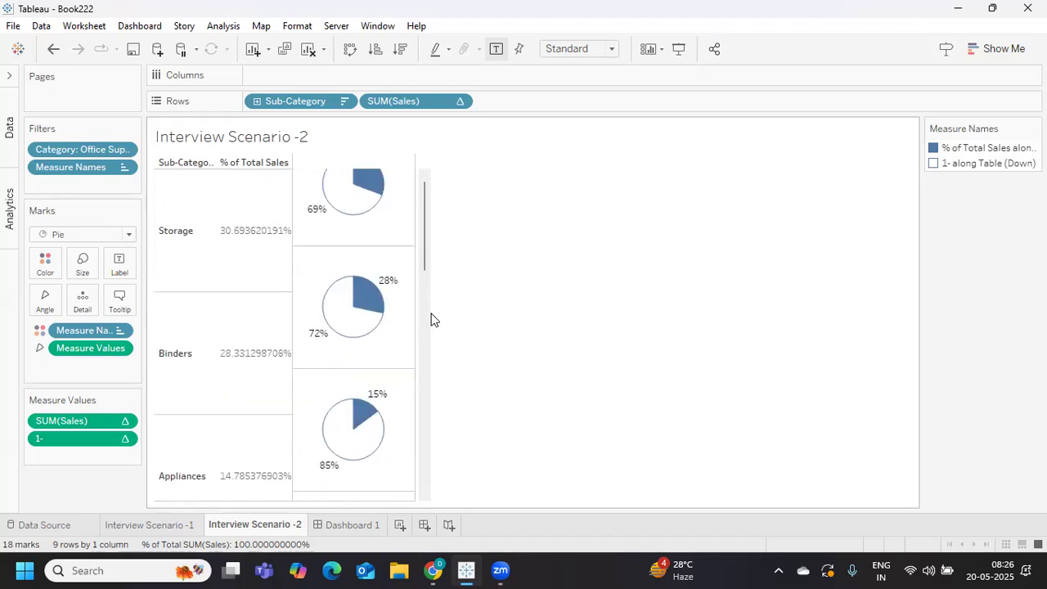
left_click(354, 525)
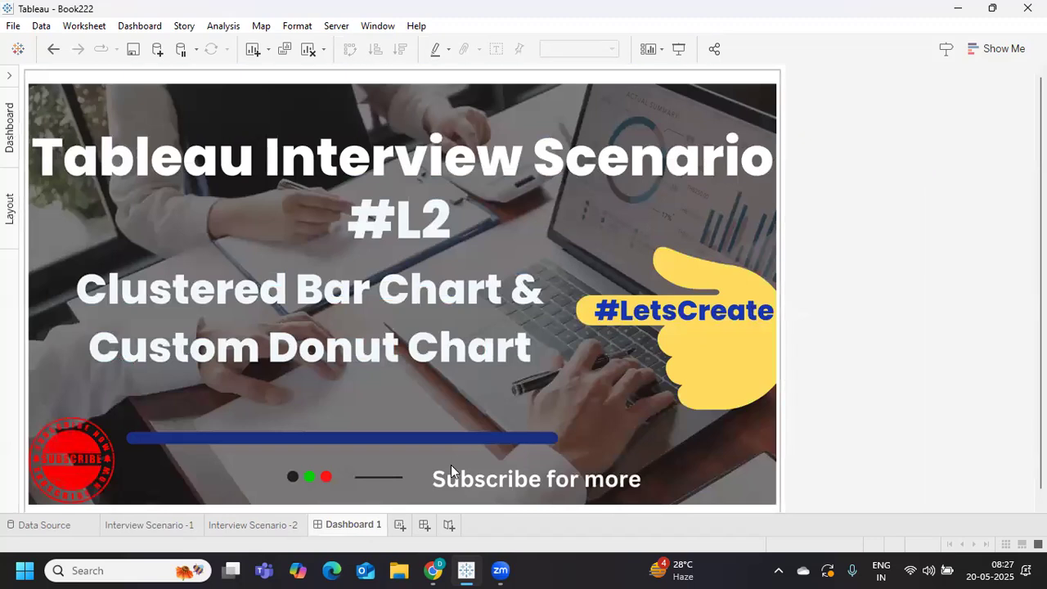
Create a new Sheet 3 and place Category on Rows.
left_click(399, 525)
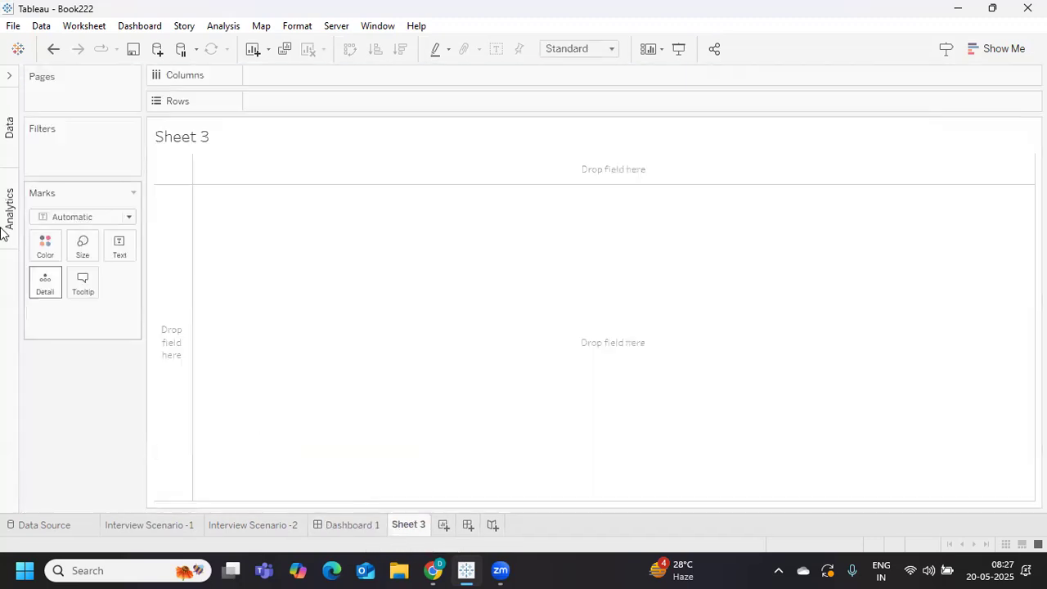
left_click(10, 77)
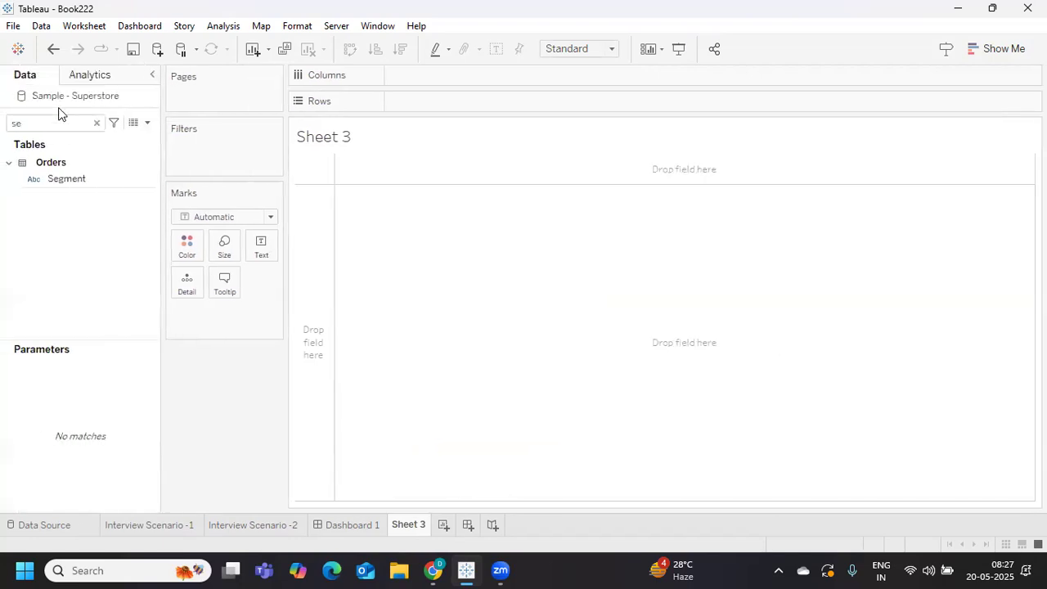
key("BackSpace")
key("BackSpace")
type("ca")
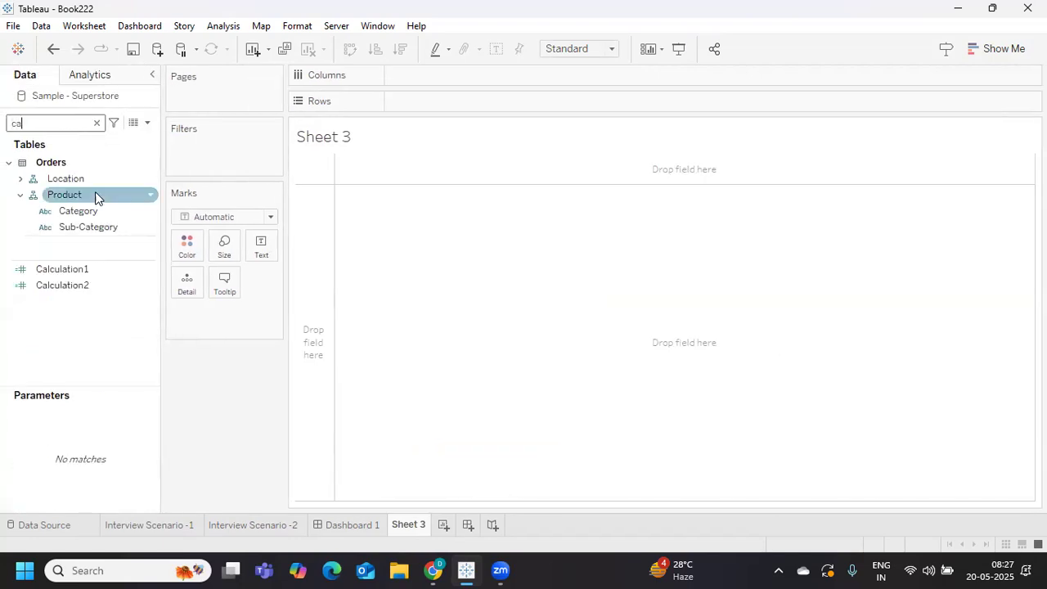
left_click_drag(87, 213, 420, 105)
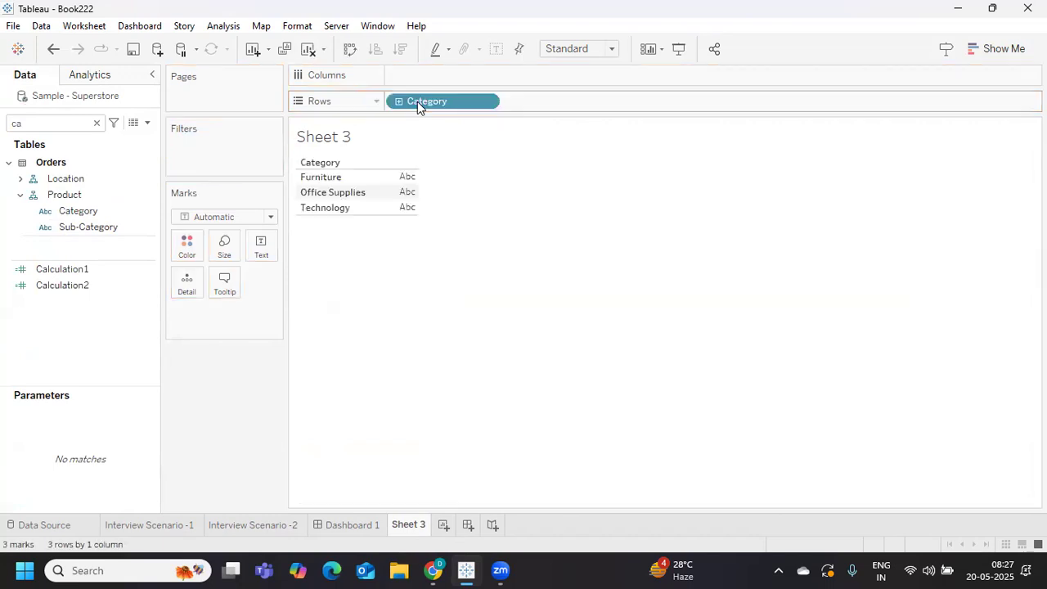
Add Segment to Rows beside Category and SUM(Sales) to Columns as horizontal bars.
left_click(57, 122)
key("BackSpace")
key("BackSpace")
type("se")
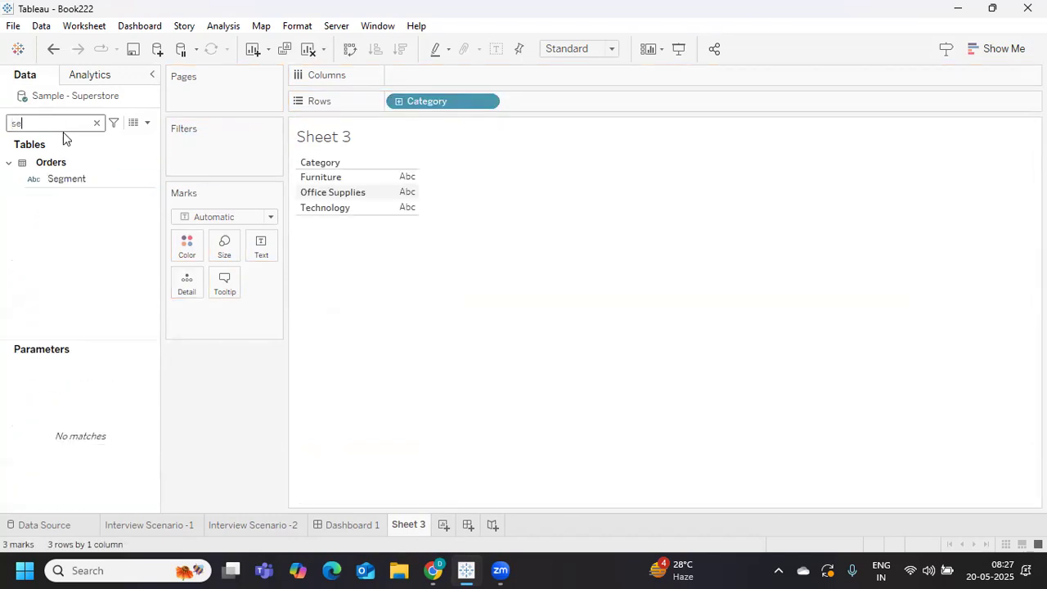
left_click_drag(68, 180, 525, 102)
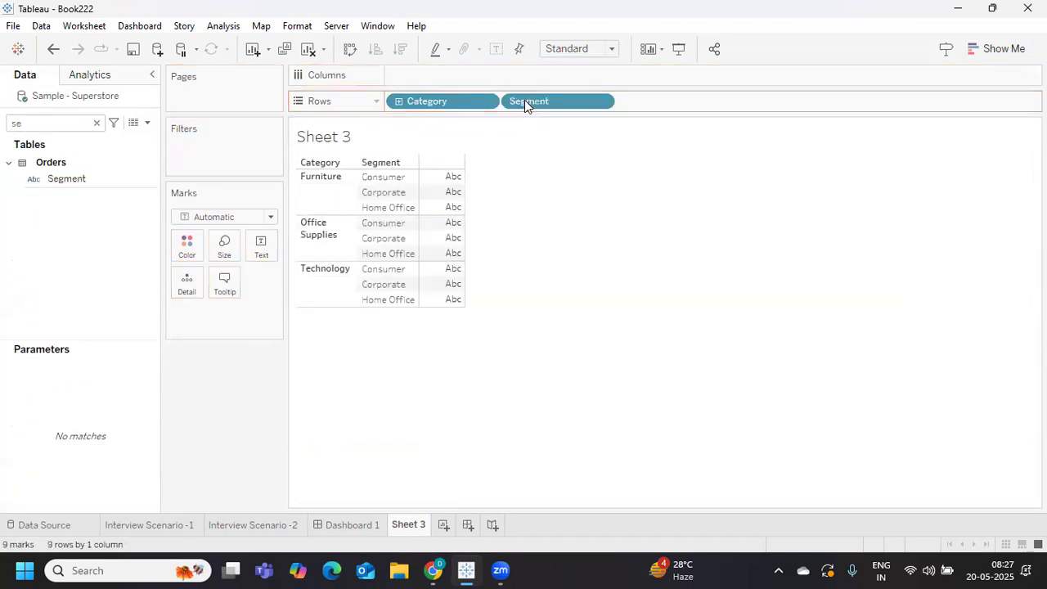
key("BackSpace")
type("a")
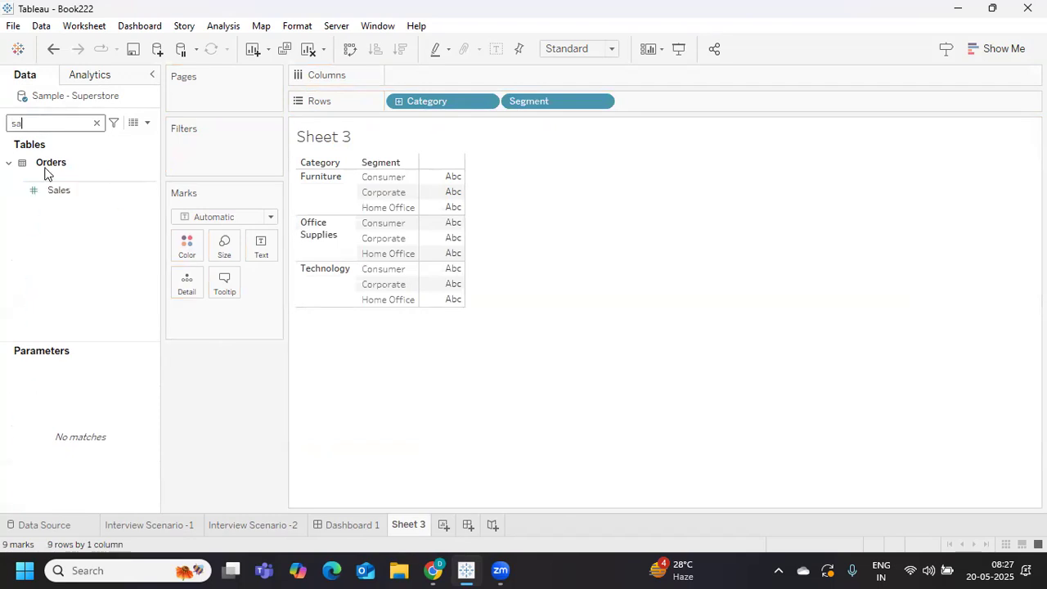
left_click_drag(52, 190, 412, 81)
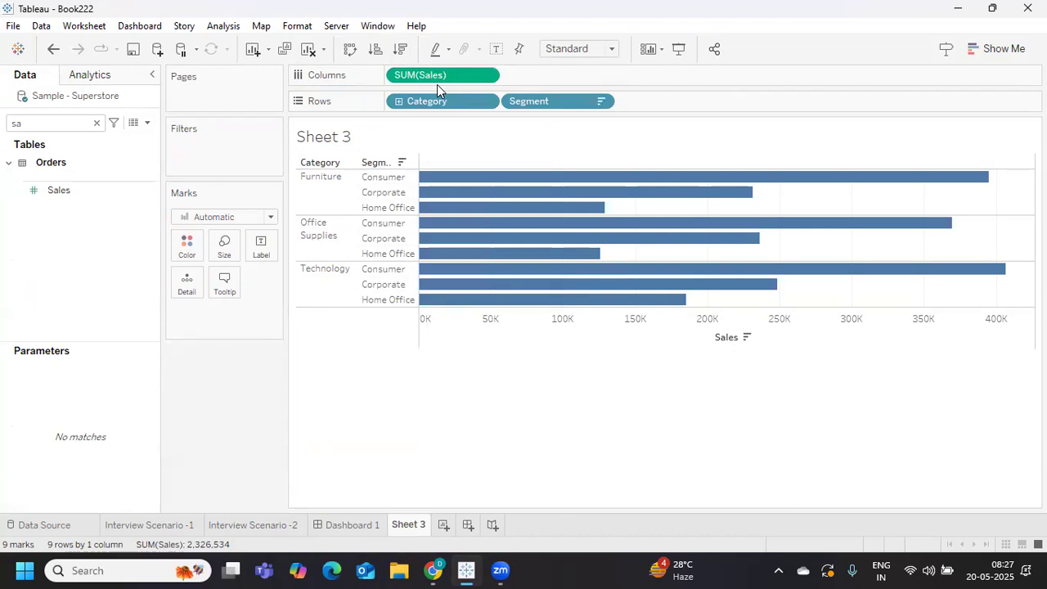
left_click(577, 48)
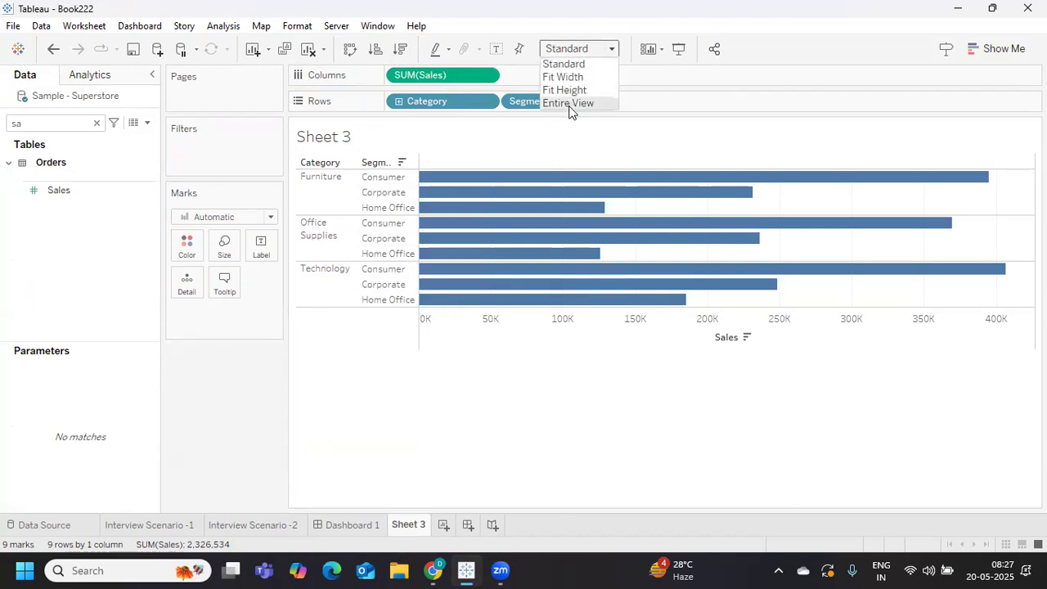
Fit the Sheet 3 chart to Entire View and colour its bars by Segment.
left_click(569, 103)
left_click(64, 122)
type("sa")
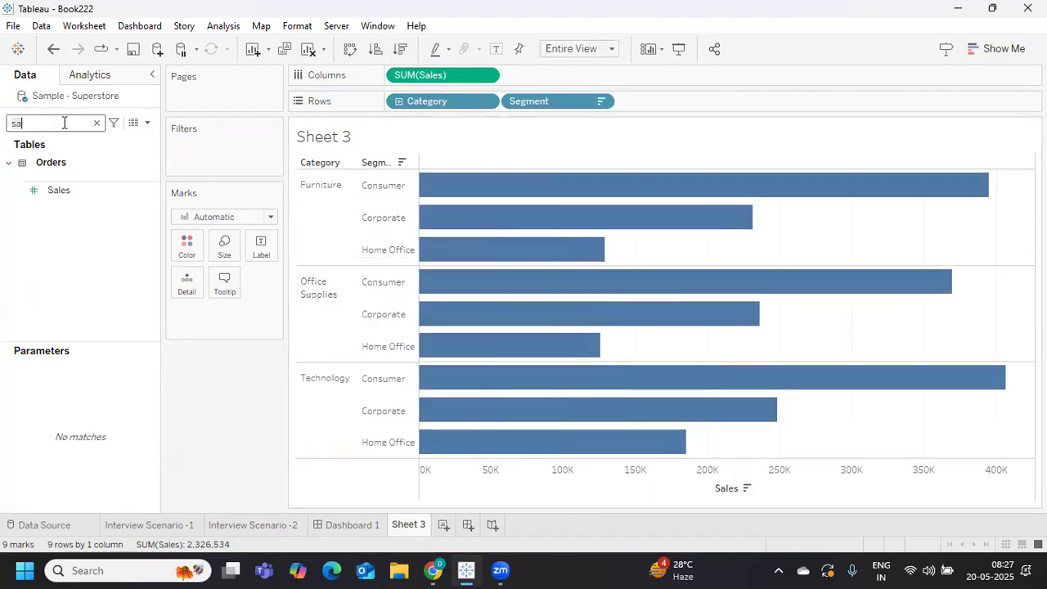
key("BackSpace")
type("eg")
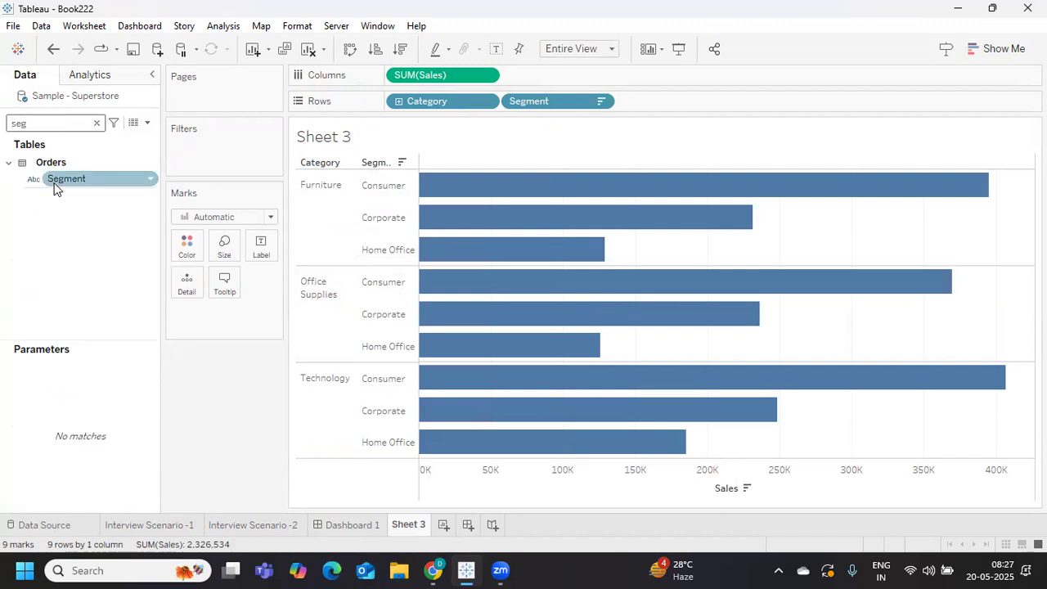
left_click_drag(57, 181, 185, 247)
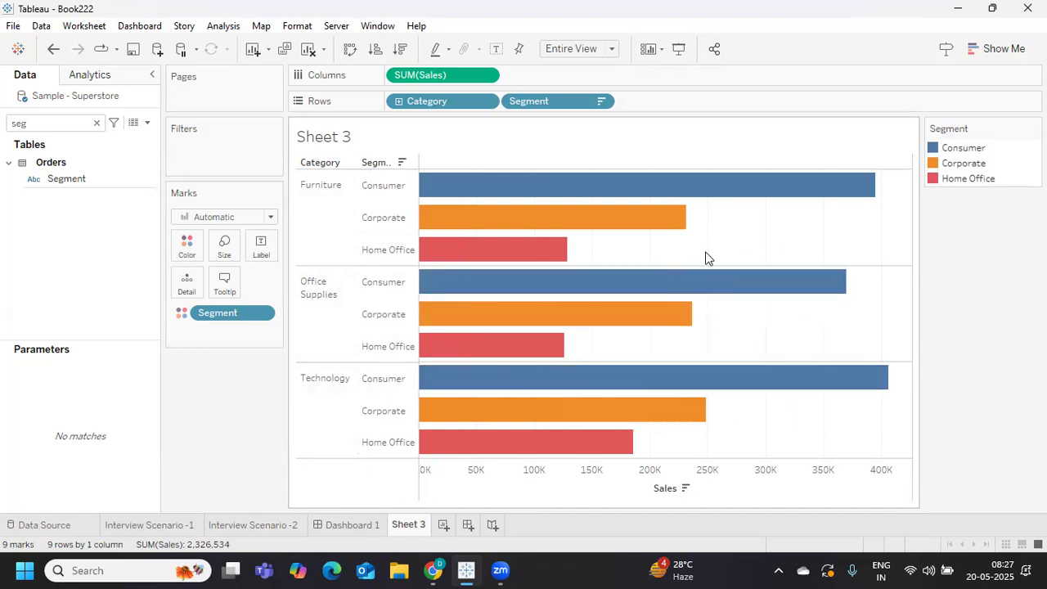
Add all subtotals so each Category gets a Total row, with Furniture totalling 754,748.
left_click(224, 25)
mouse_move(249, 178)
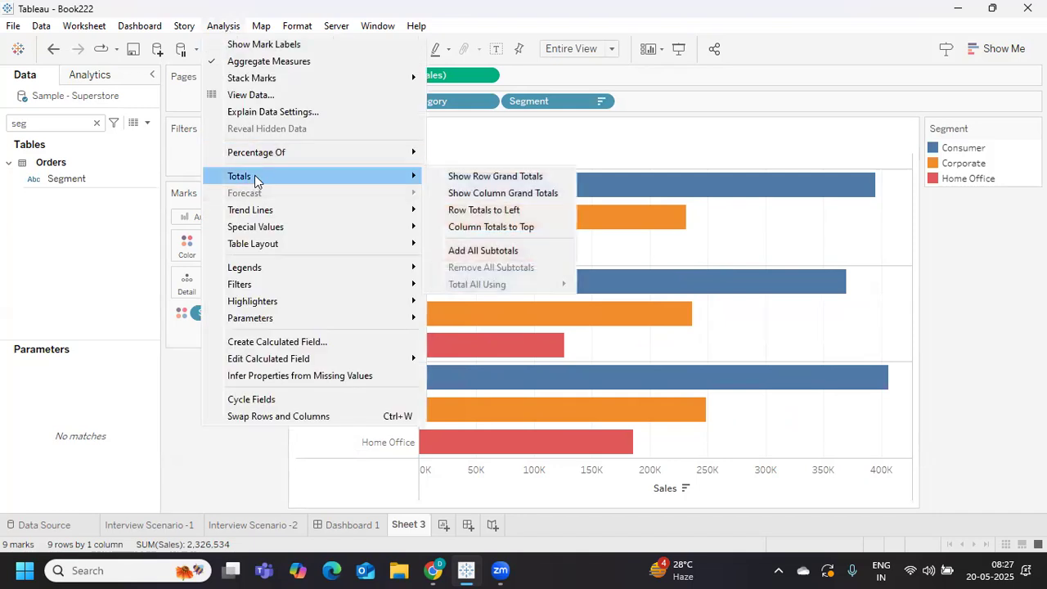
left_click(477, 252)
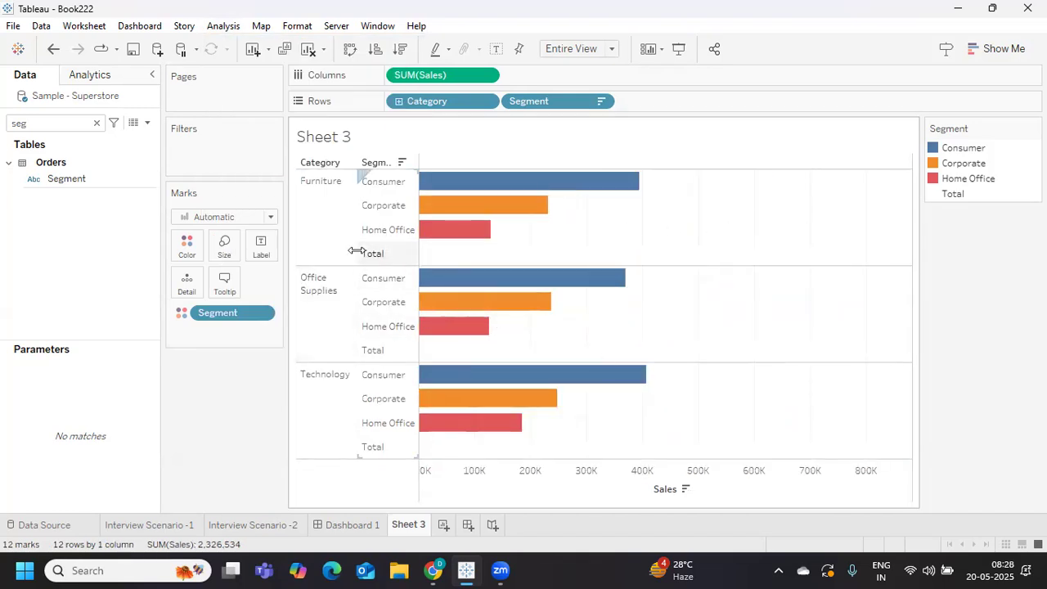
left_click(504, 255)
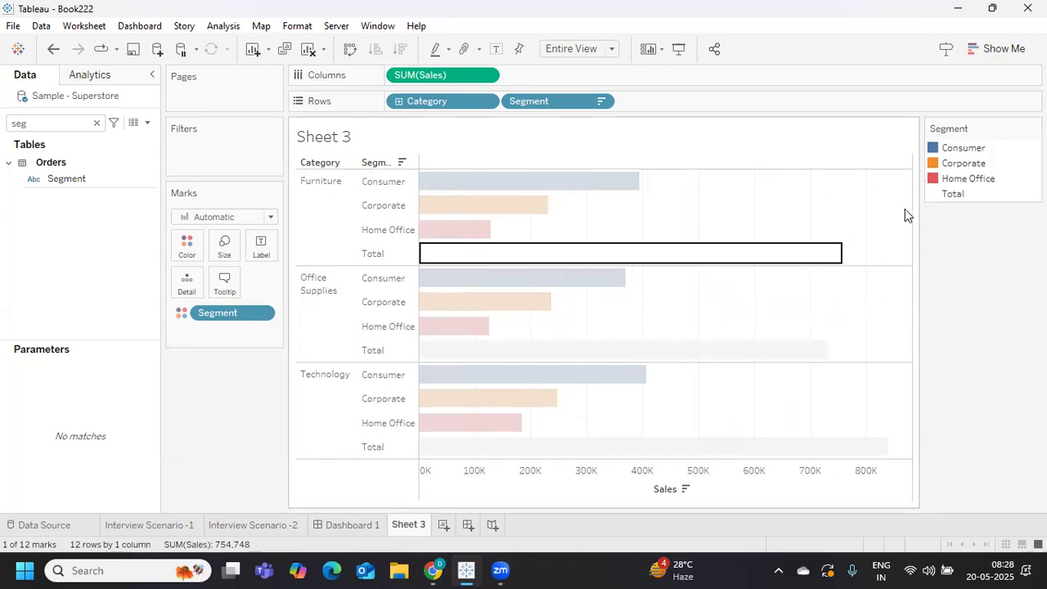
left_click(664, 302)
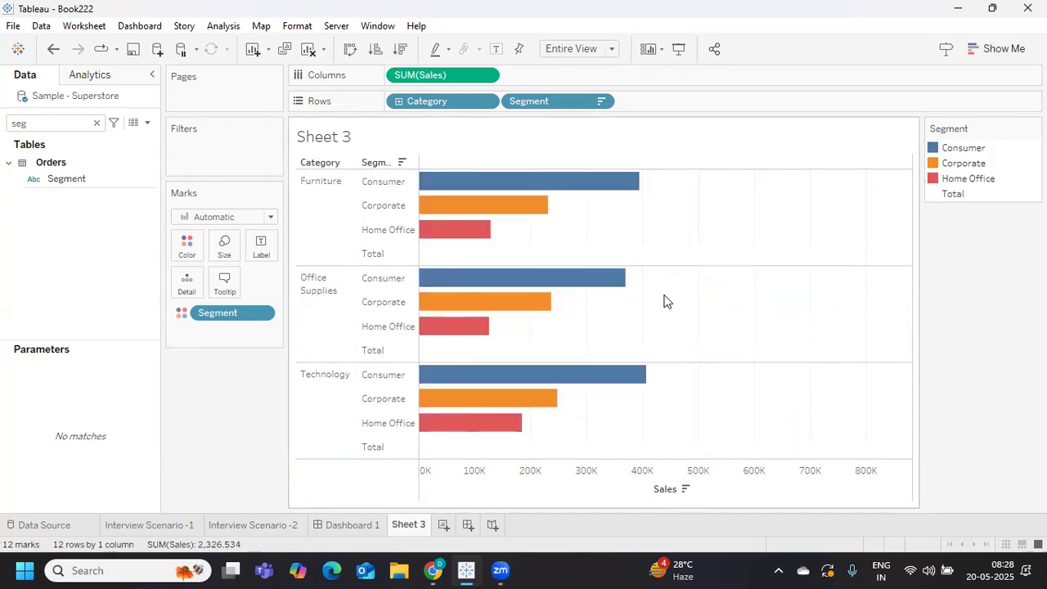
Open the Format pane from the Furniture Total mark and view sheet-wide font settings.
right_click(696, 259)
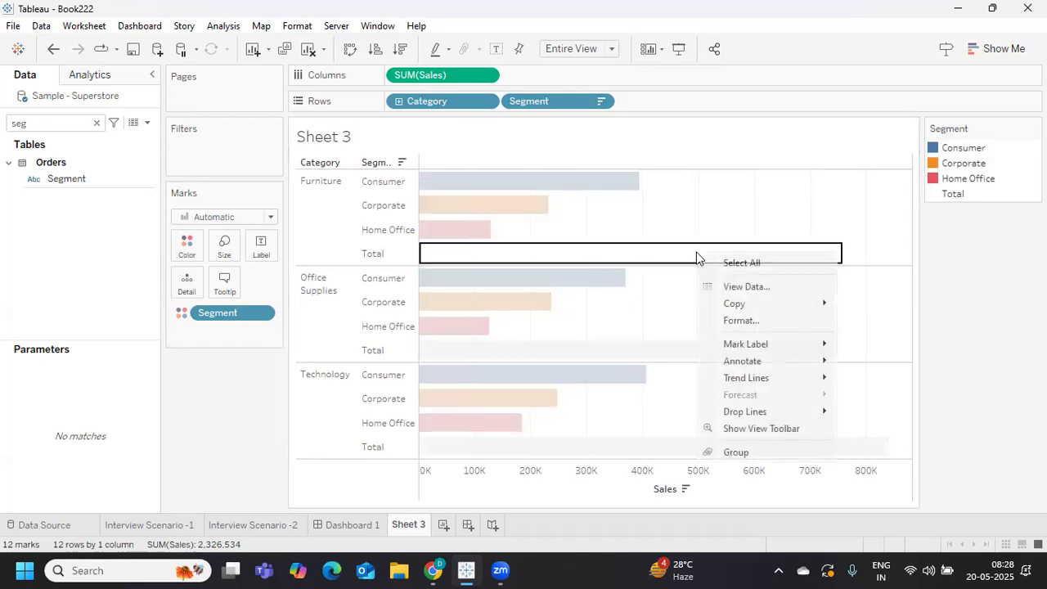
left_click(736, 320)
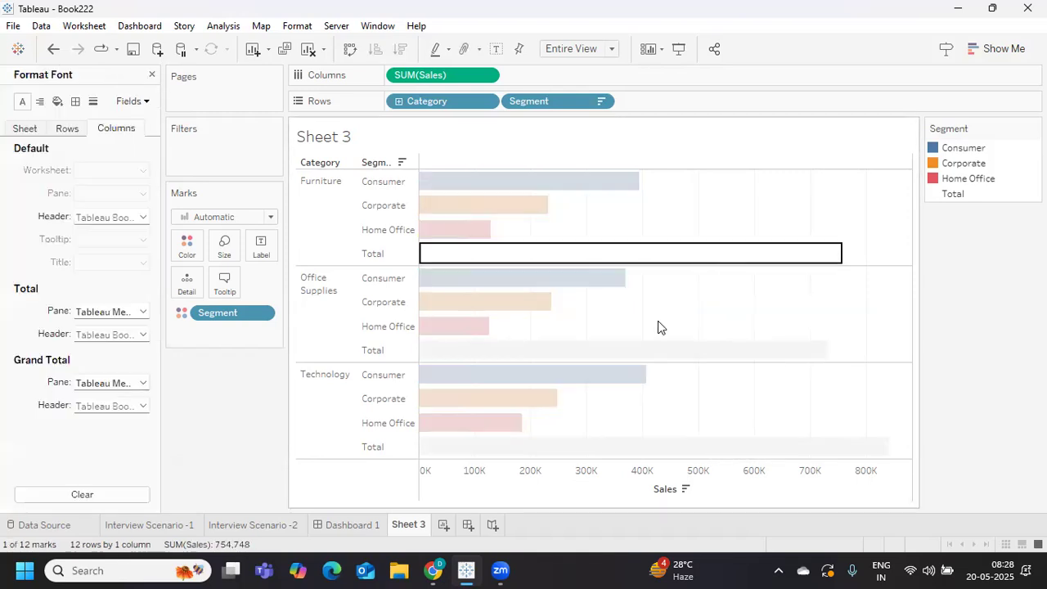
left_click(25, 131)
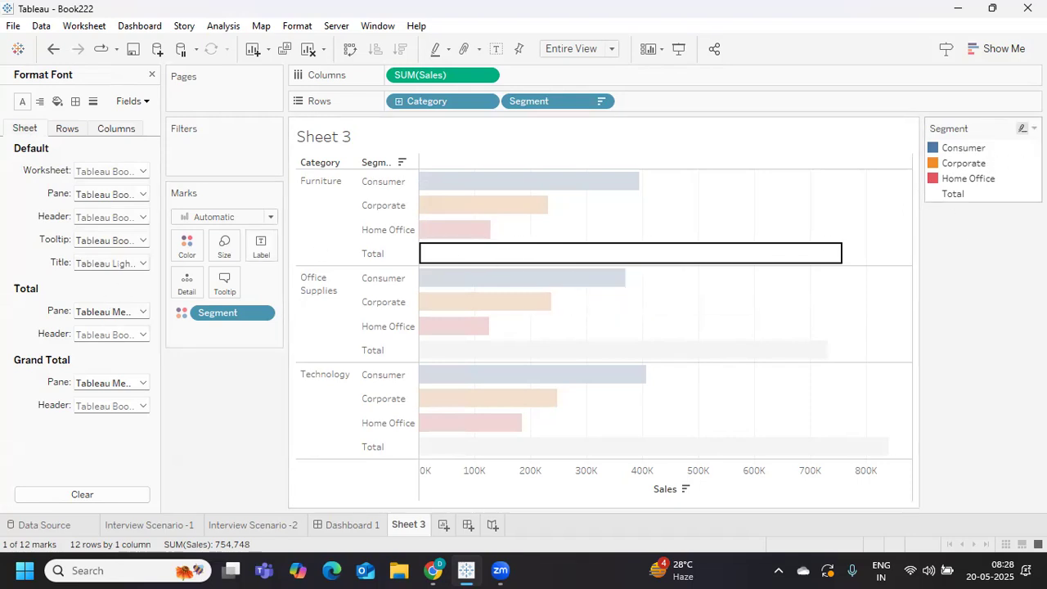
Assign grey to the Total segment in Edit Colors and apply it to the Total bars.
left_click(186, 254)
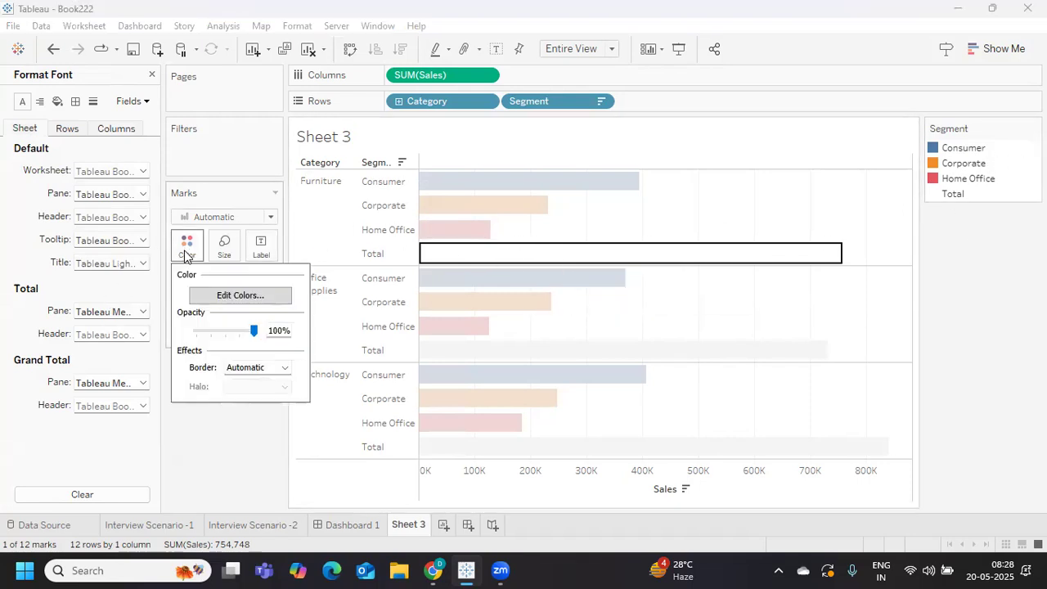
left_click(194, 296)
left_click(335, 198)
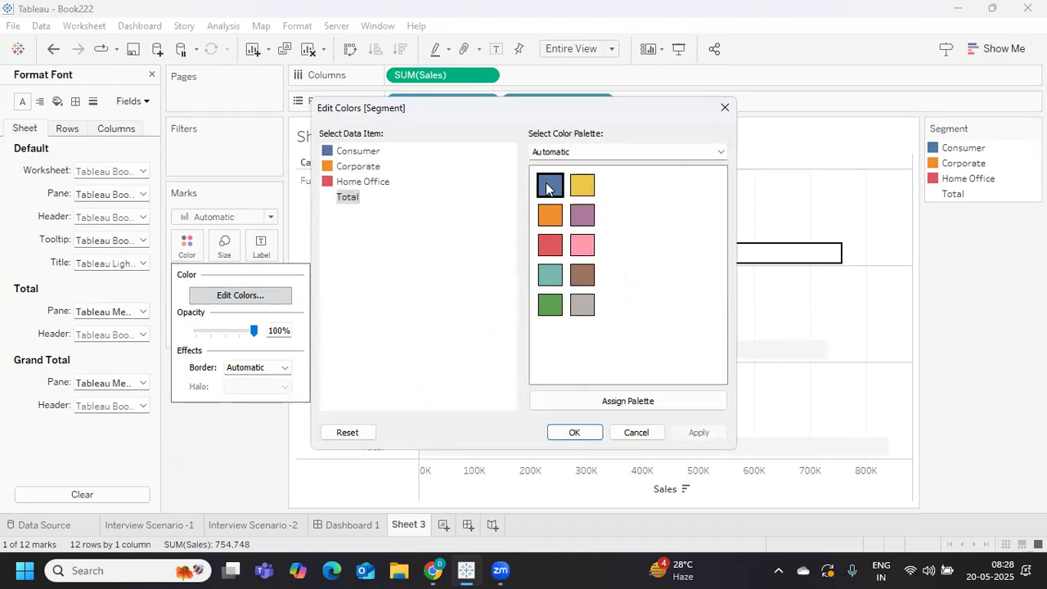
left_click(582, 304)
left_click(695, 433)
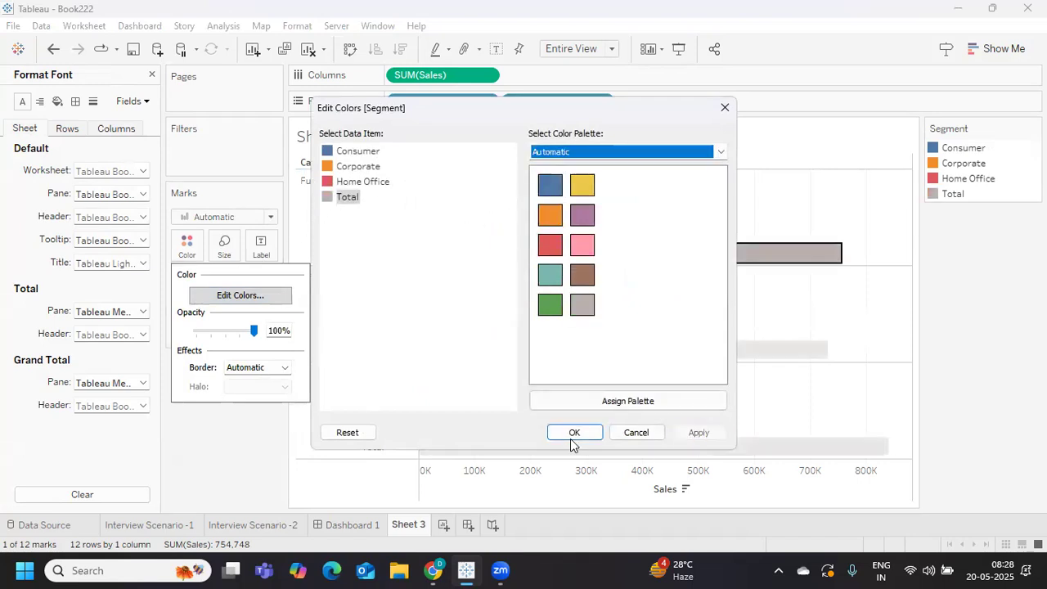
left_click(571, 432)
left_click(843, 321)
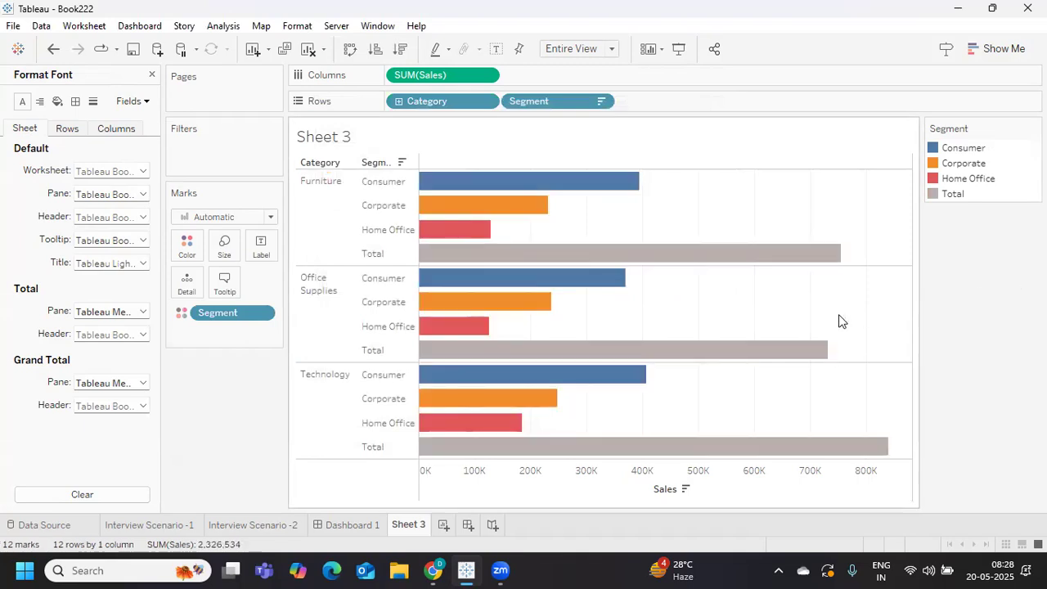
mouse_move(691, 250)
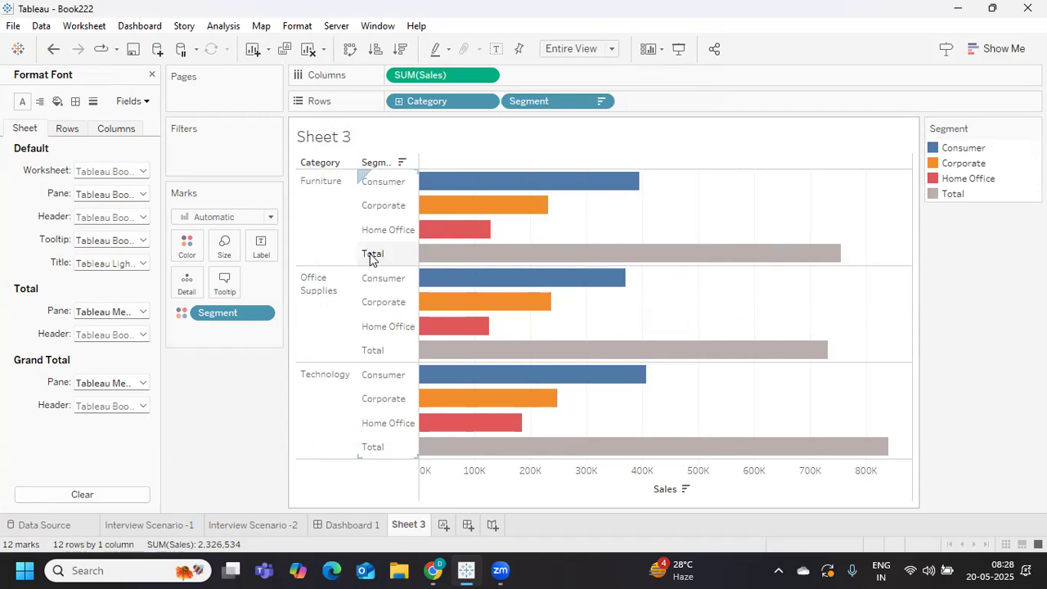
Change the Total segment colour to white (#ffffff) in Edit Colors and apply it.
right_click(495, 260)
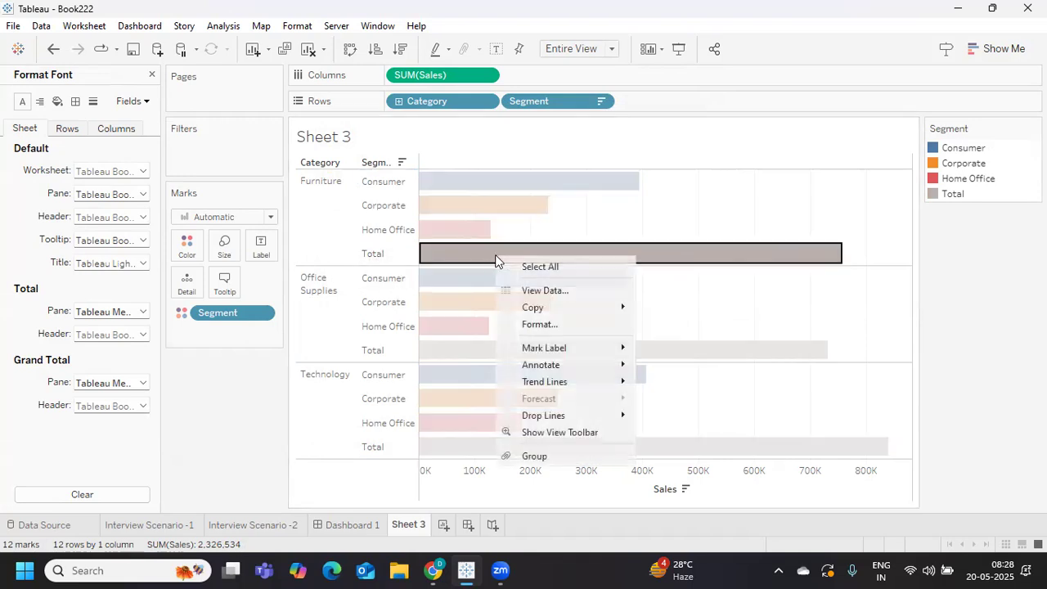
left_click(530, 325)
left_click(186, 243)
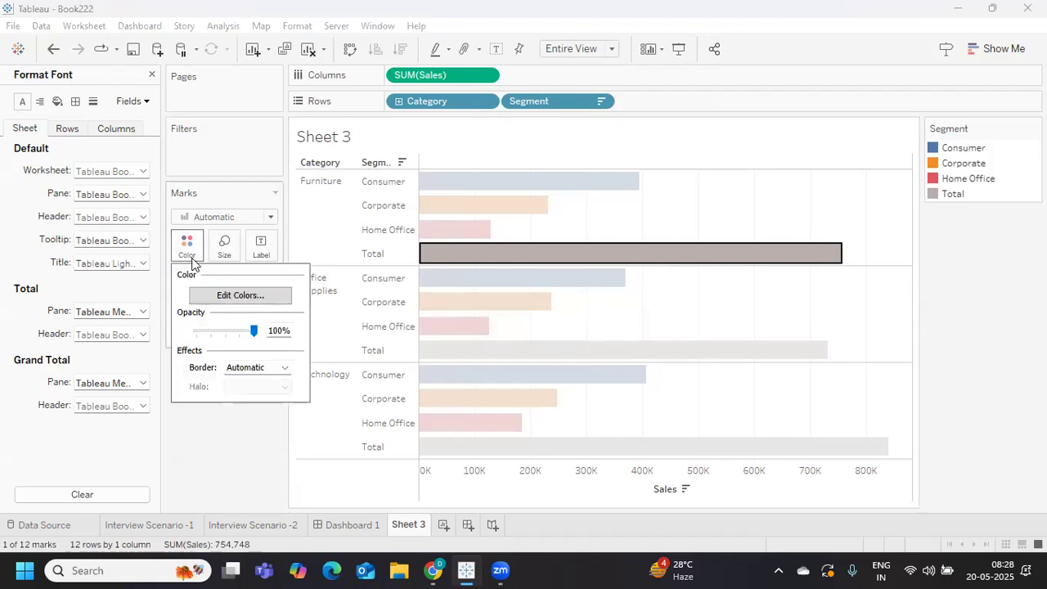
left_click(225, 296)
double_click(345, 198)
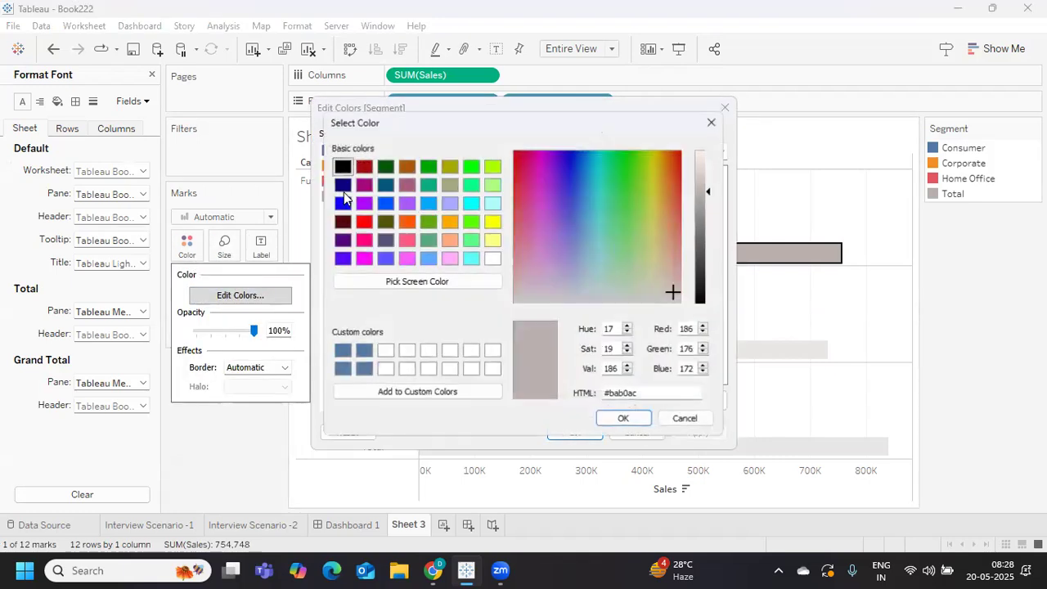
left_click(492, 259)
left_click(623, 418)
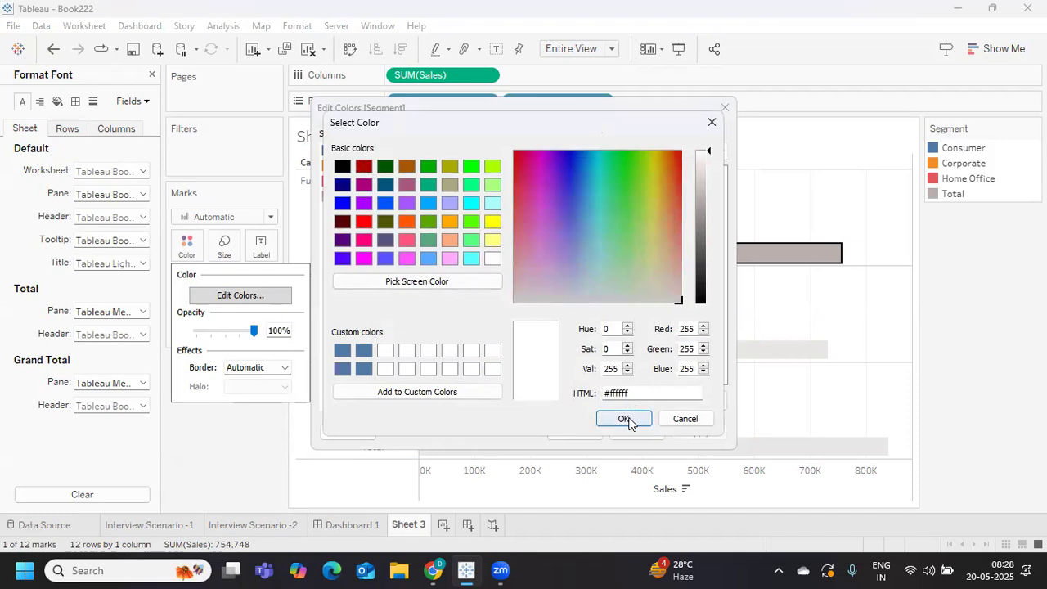
left_click(699, 432)
left_click(574, 432)
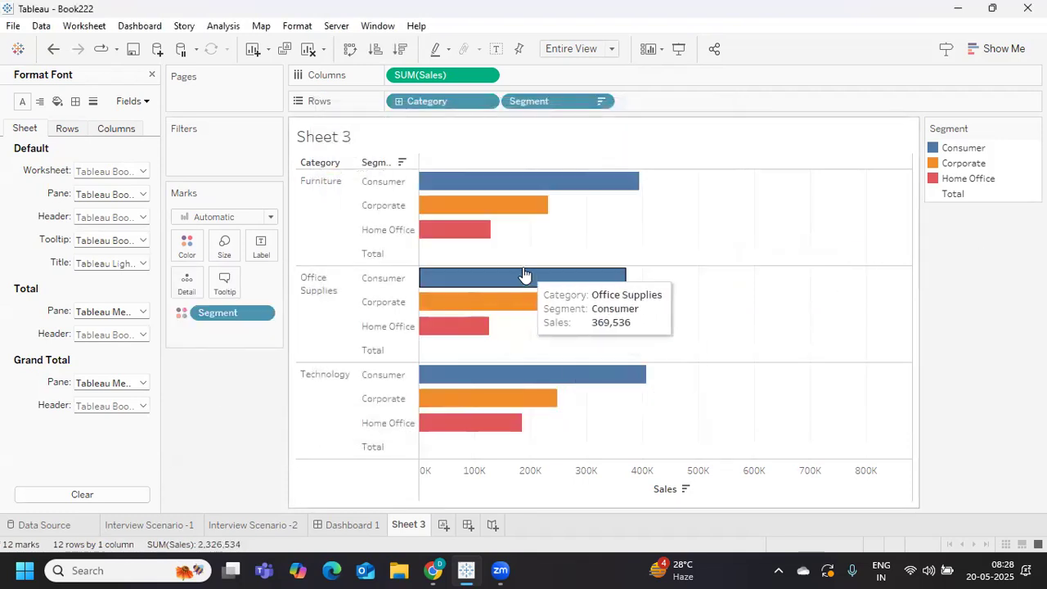
Try a white font on the Segment header labels, then revert them to black.
right_click(380, 255)
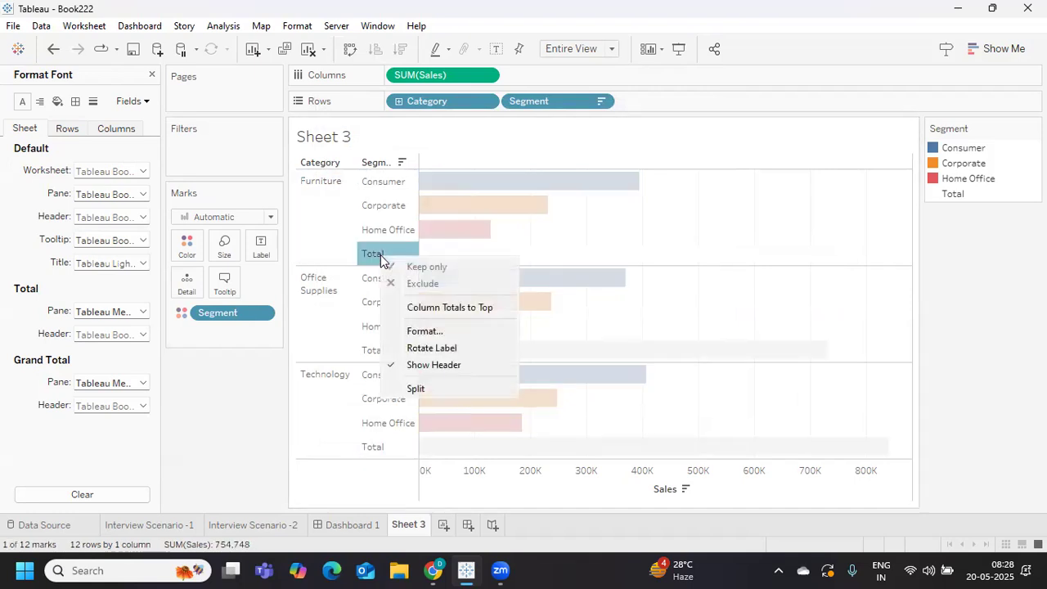
left_click(421, 331)
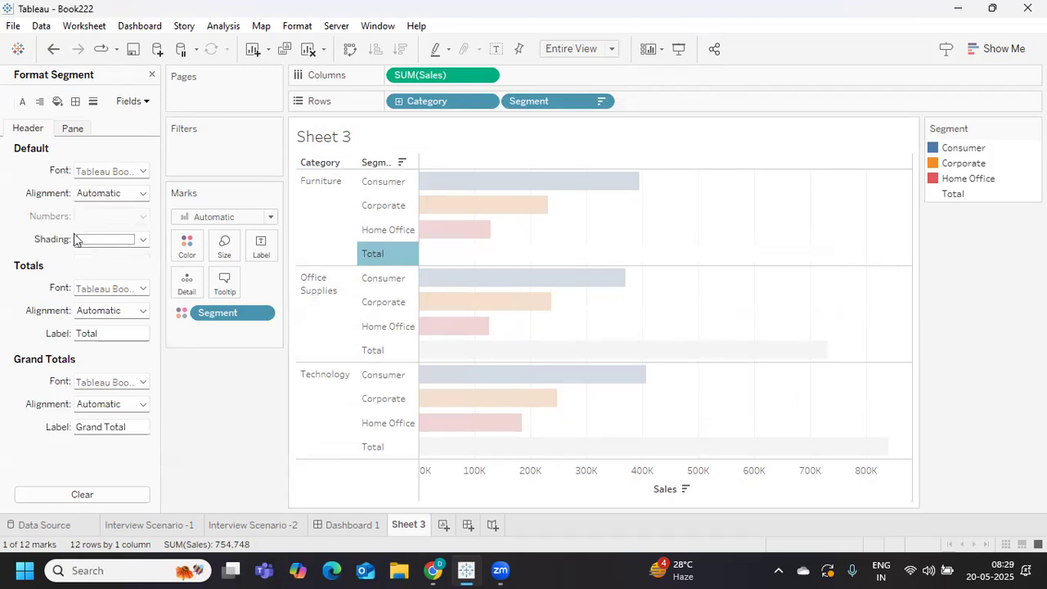
left_click(92, 173)
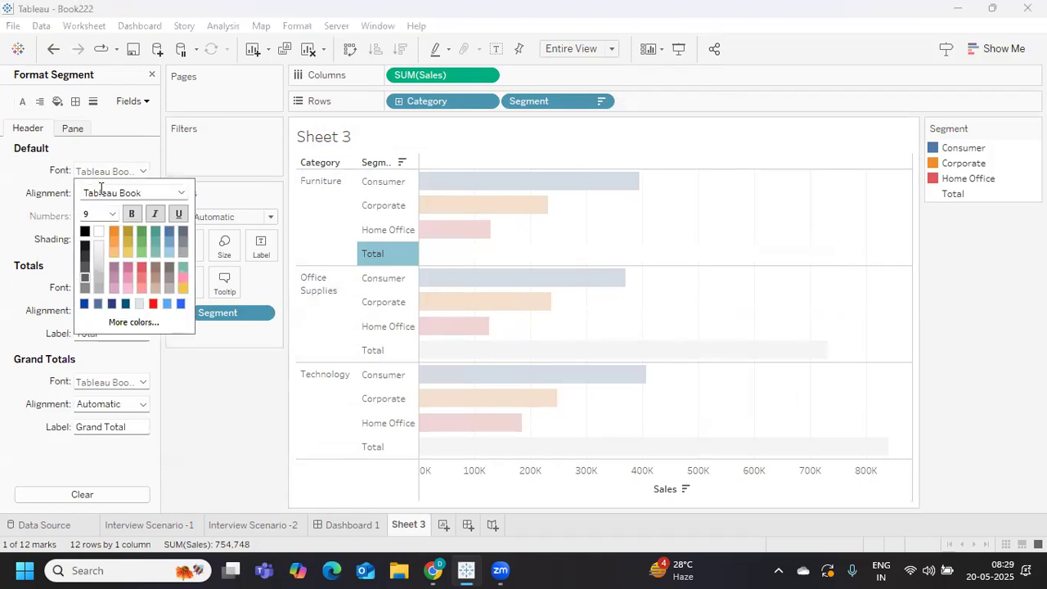
left_click(96, 233)
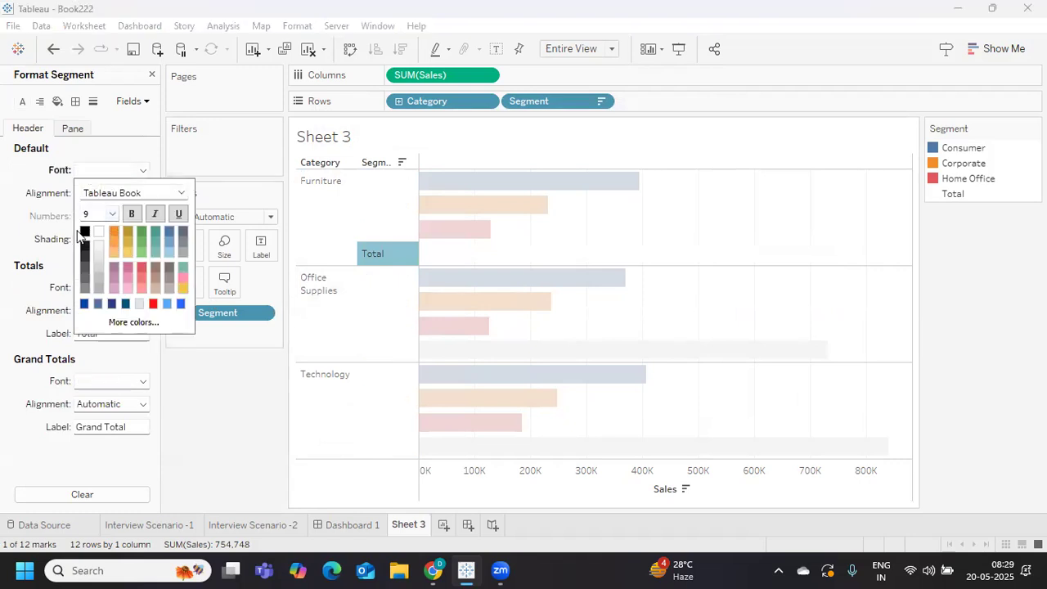
left_click(85, 231)
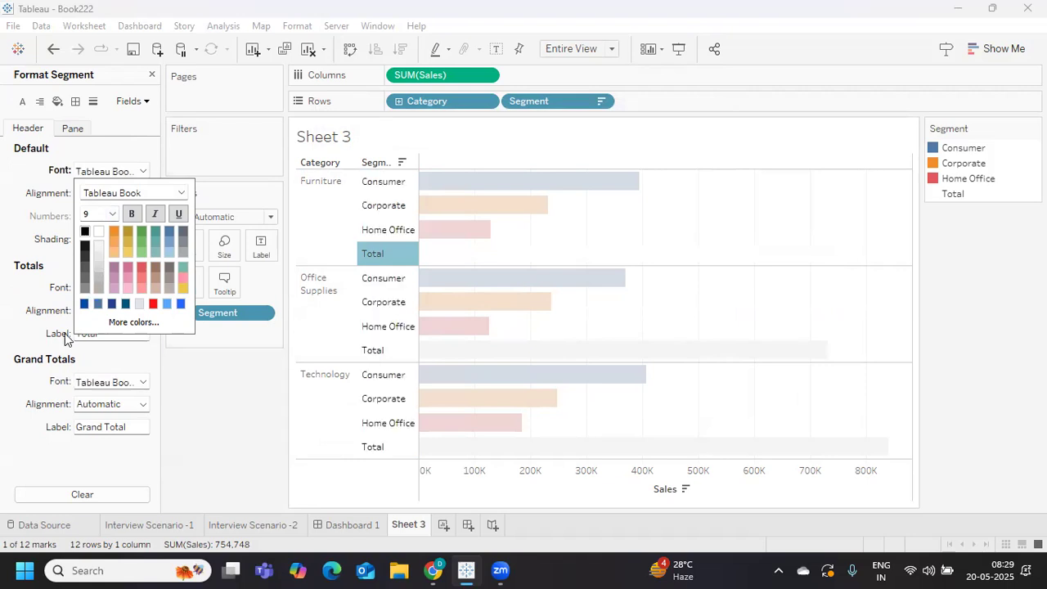
left_click(221, 367)
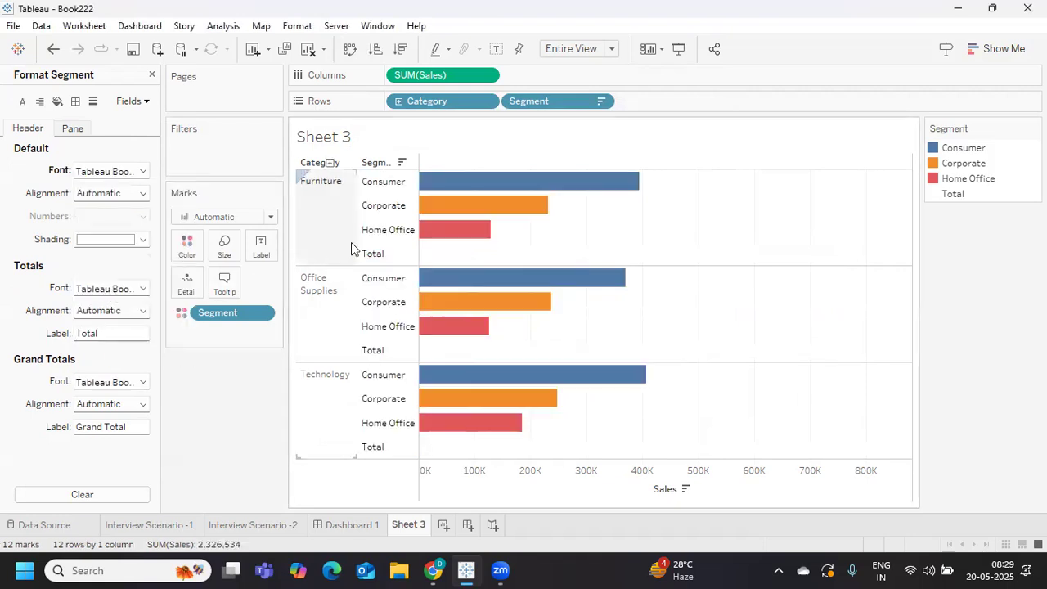
Set the Total header label font to white to hide the Total row labels.
right_click(375, 256)
left_click(409, 327)
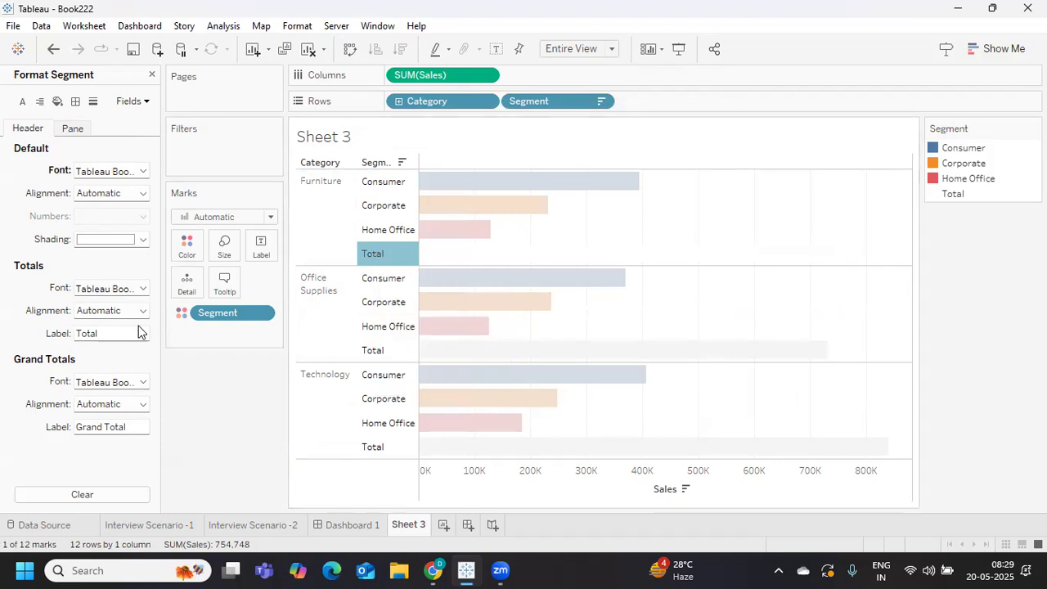
left_click(102, 290)
left_click(100, 350)
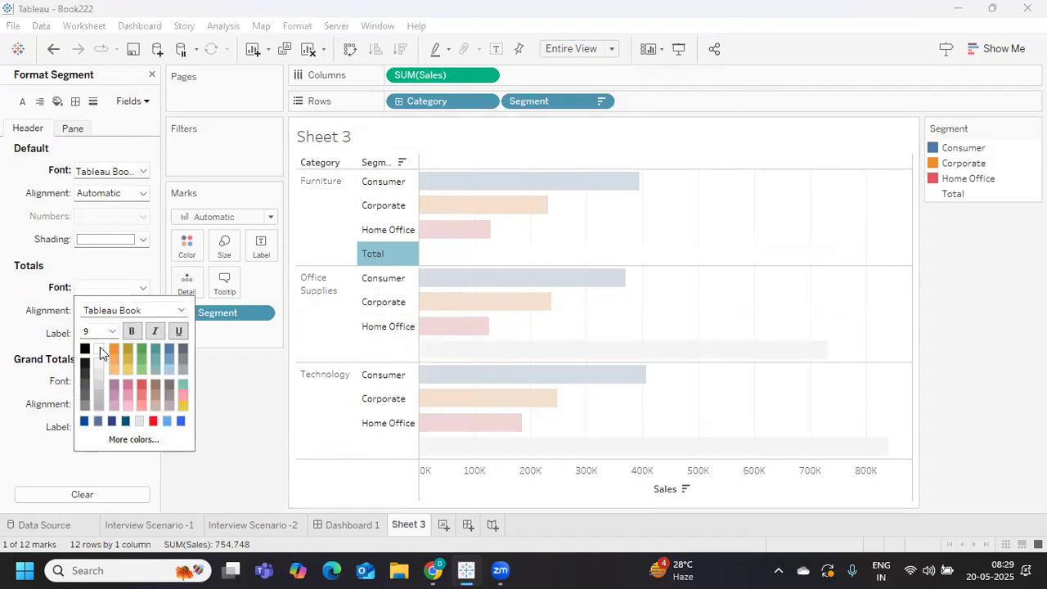
left_click(234, 432)
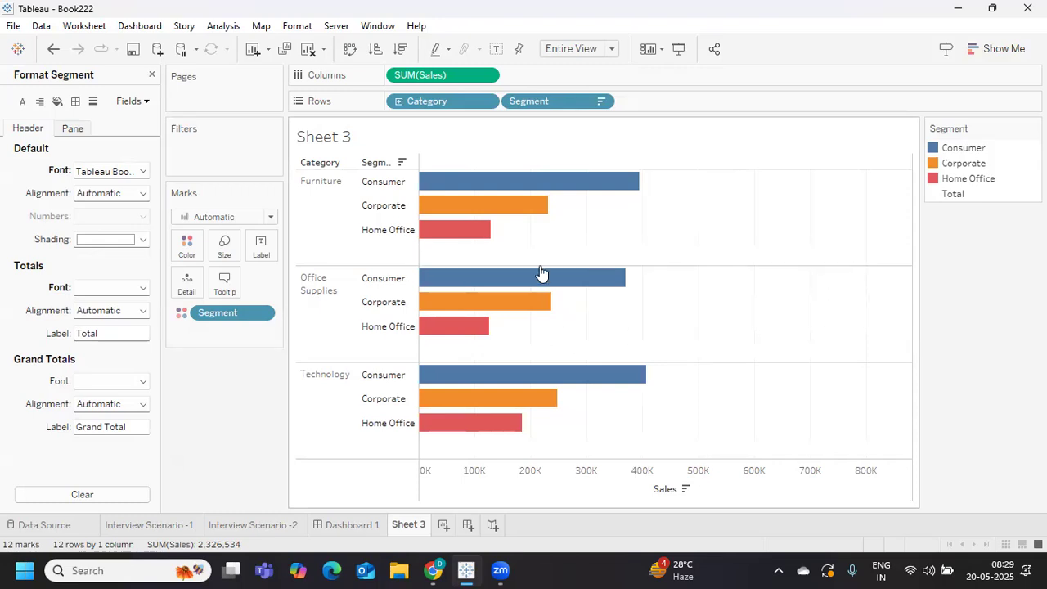
Set the column Grid Lines to None in Format Lines, then view Interview Scenario -2.
left_click(91, 103)
left_click(68, 130)
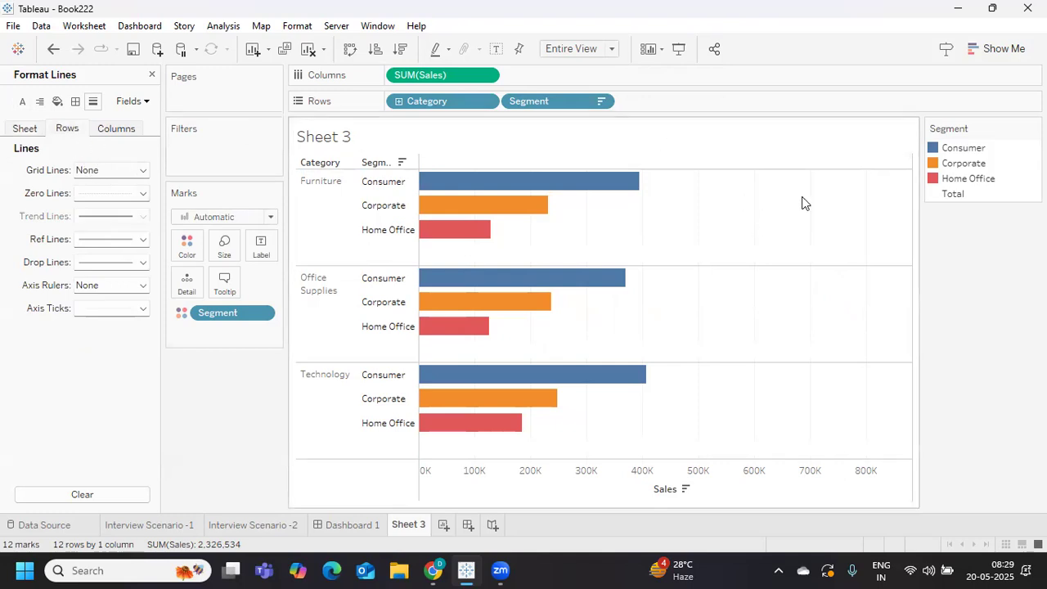
left_click(94, 133)
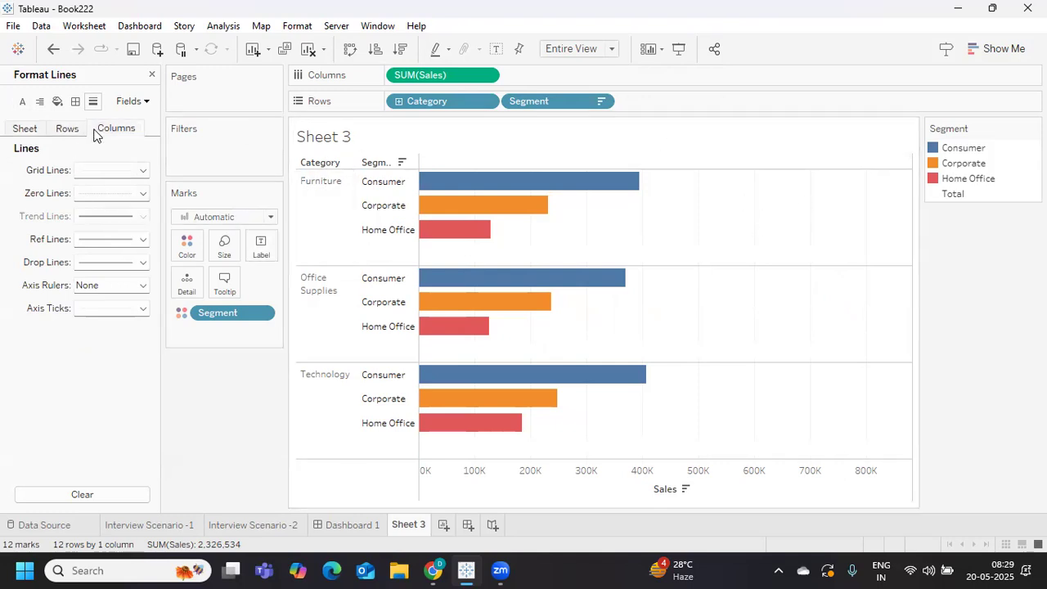
left_click(96, 171)
left_click(115, 189)
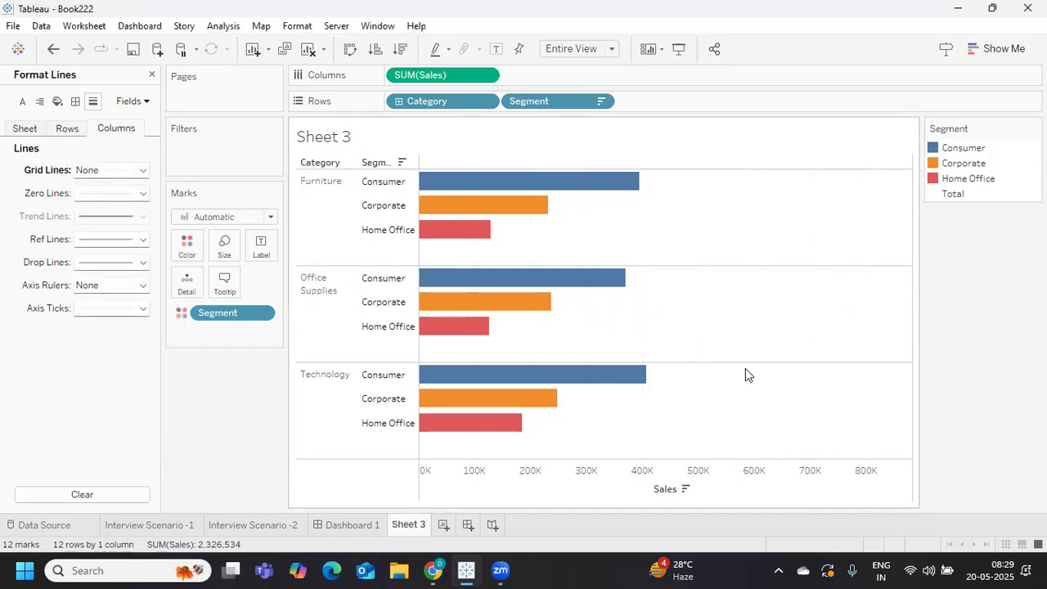
left_click(256, 524)
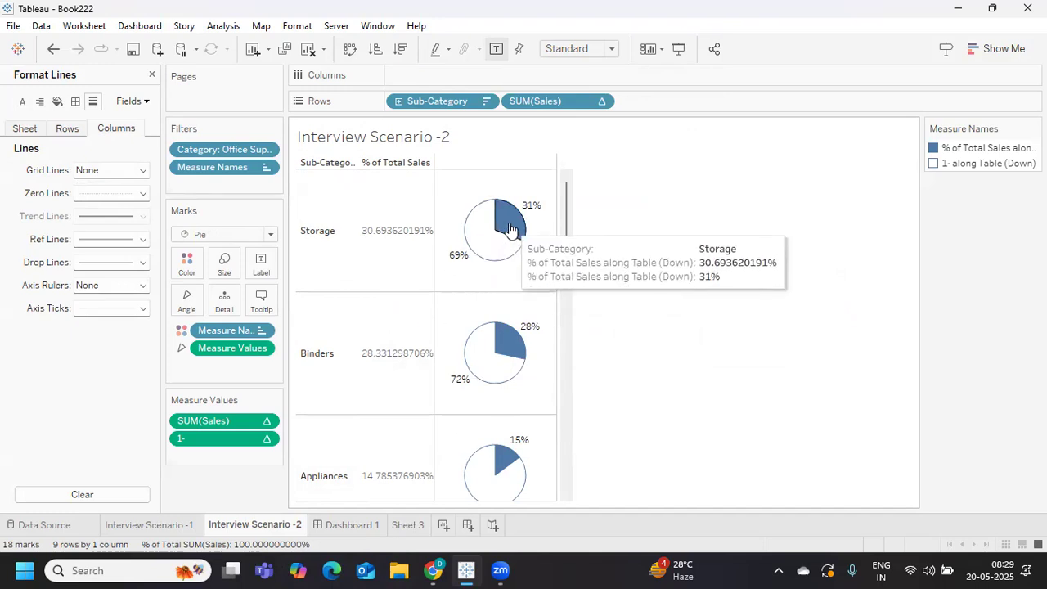
Create Sheet 4 with Sub-Category on Rows and SUM(Sales) shown as text.
left_click(409, 528)
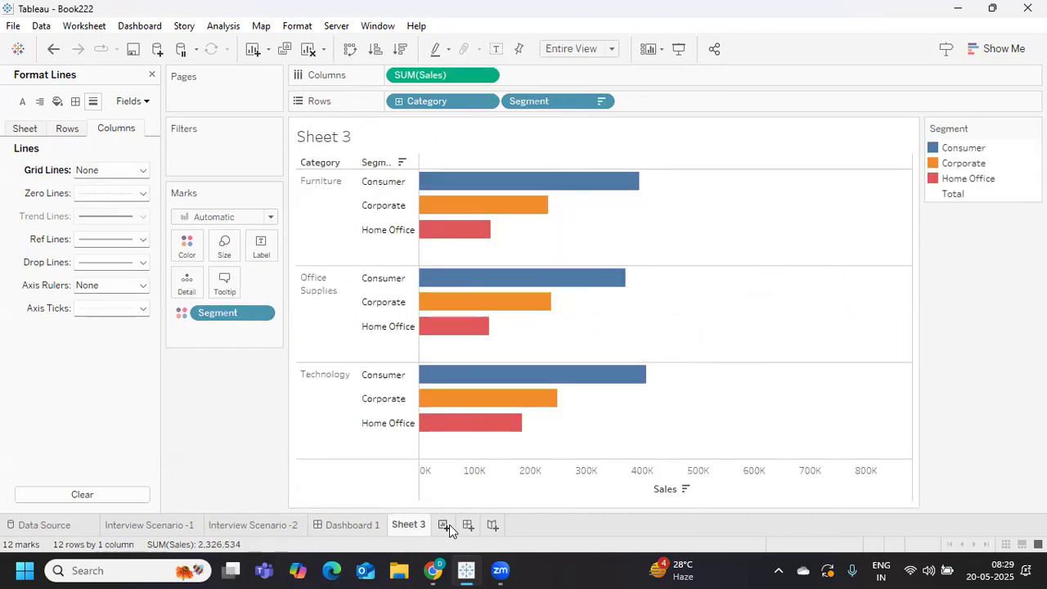
left_click(443, 525)
left_click(95, 125)
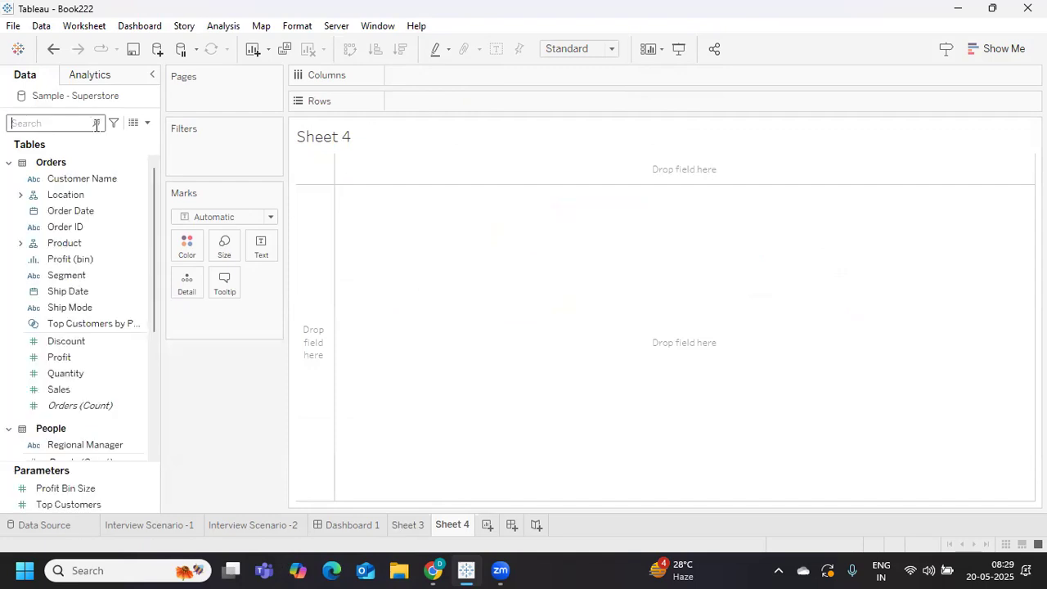
type("su")
left_click_drag(93, 198, 442, 99)
left_click(60, 127)
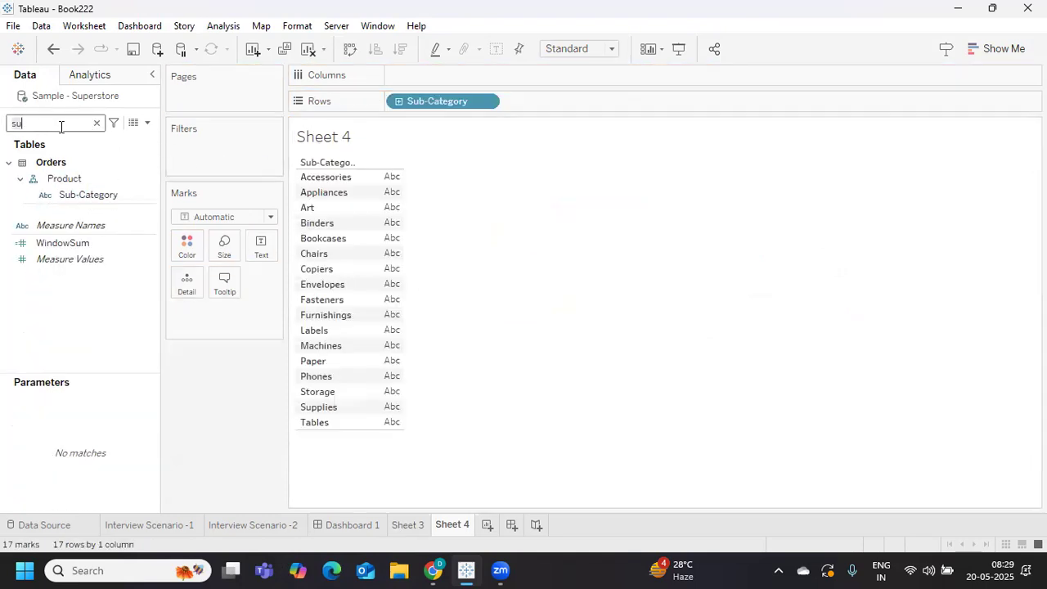
key("BackSpace")
type("a")
left_click_drag(61, 188, 261, 246)
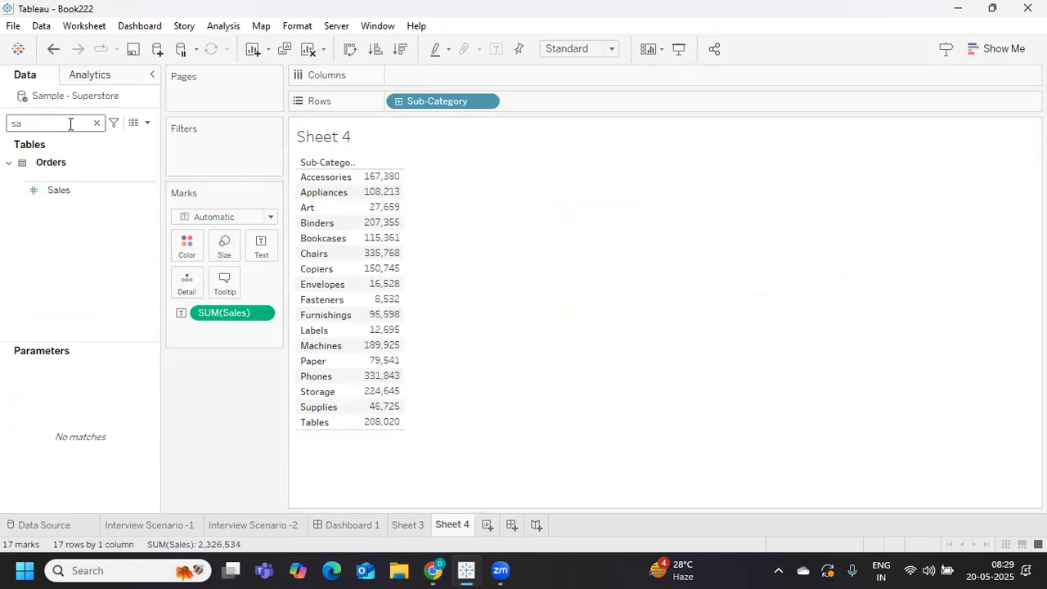
Filter Category to Office Supplies and sort sub-categories by sales descending.
left_click(97, 122)
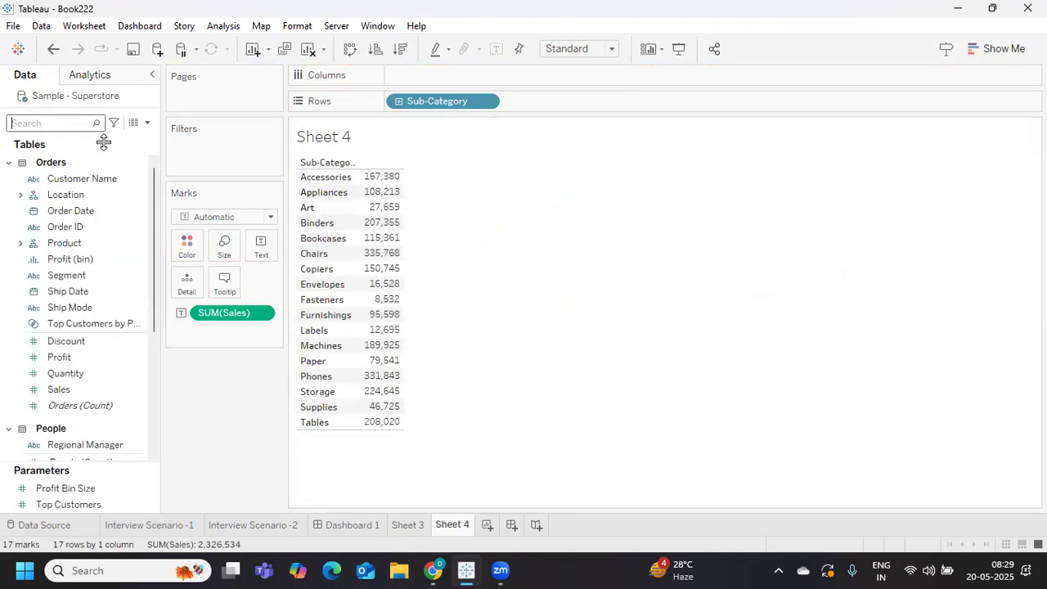
type("ca")
left_click_drag(93, 209, 205, 164)
left_click(379, 183)
left_click(658, 471)
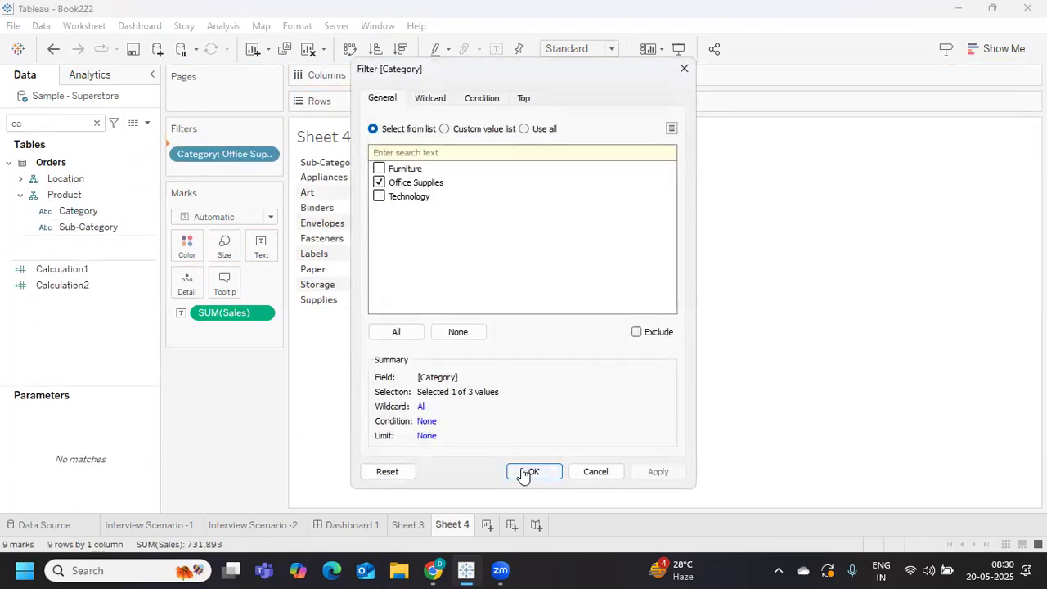
left_click(528, 472)
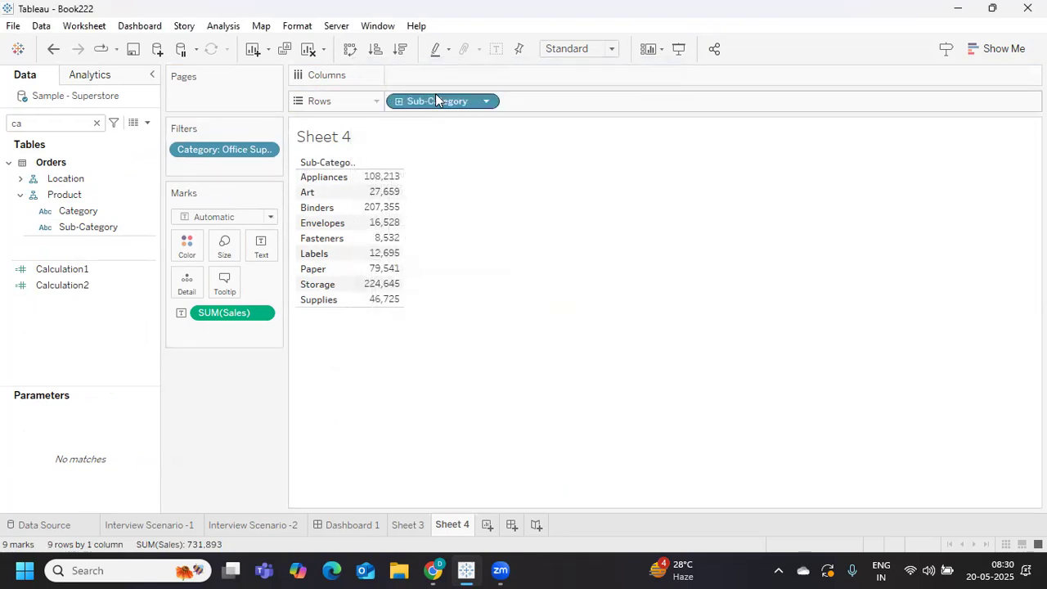
left_click(400, 48)
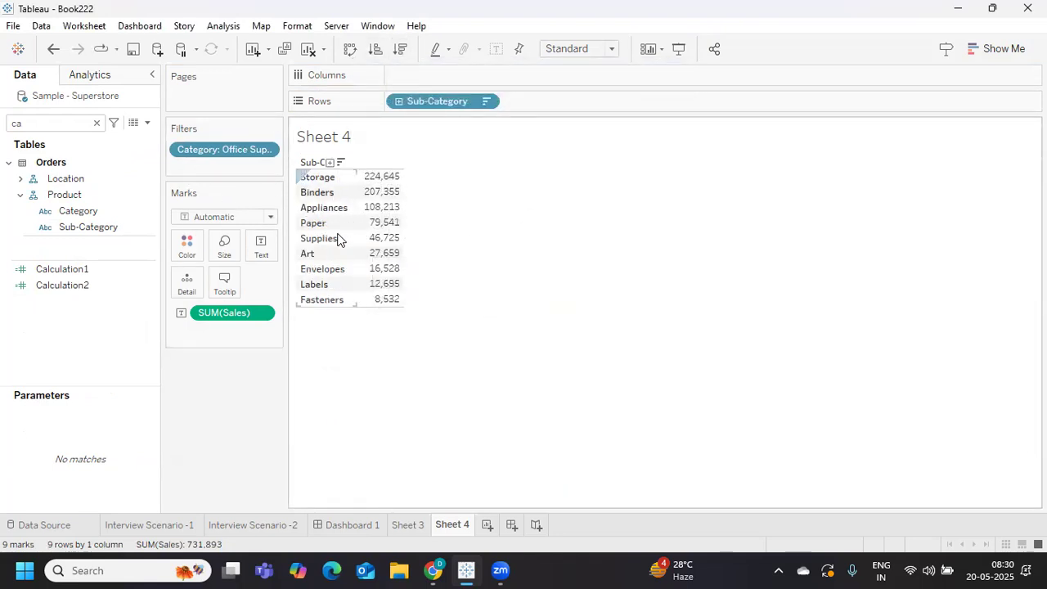
Turn SUM(Sales) into a Percent of Total calculation and add it to Rows as a discrete field.
right_click(263, 314)
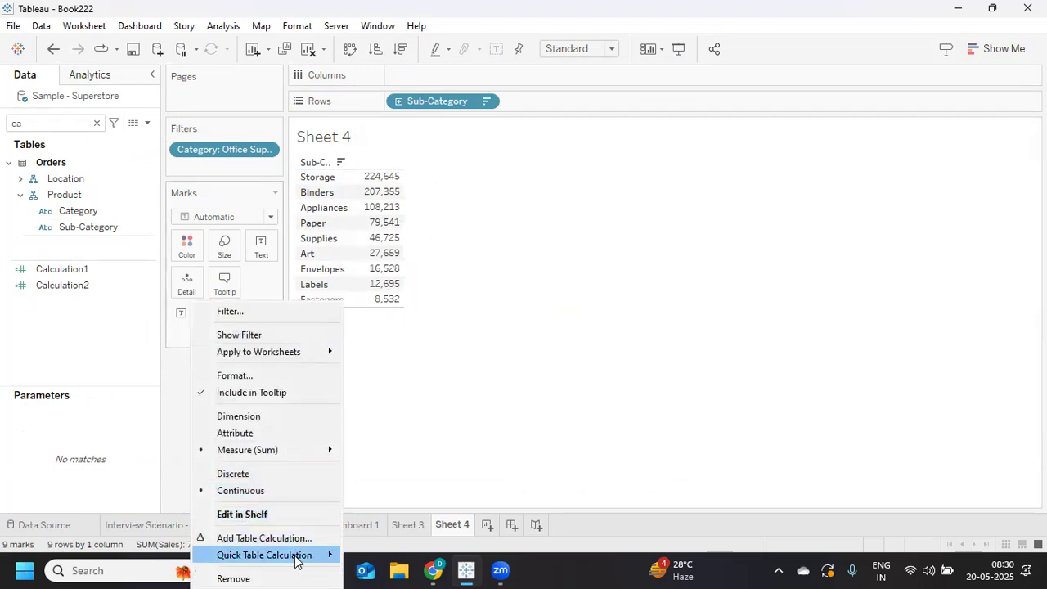
mouse_move(297, 558)
left_click(397, 462)
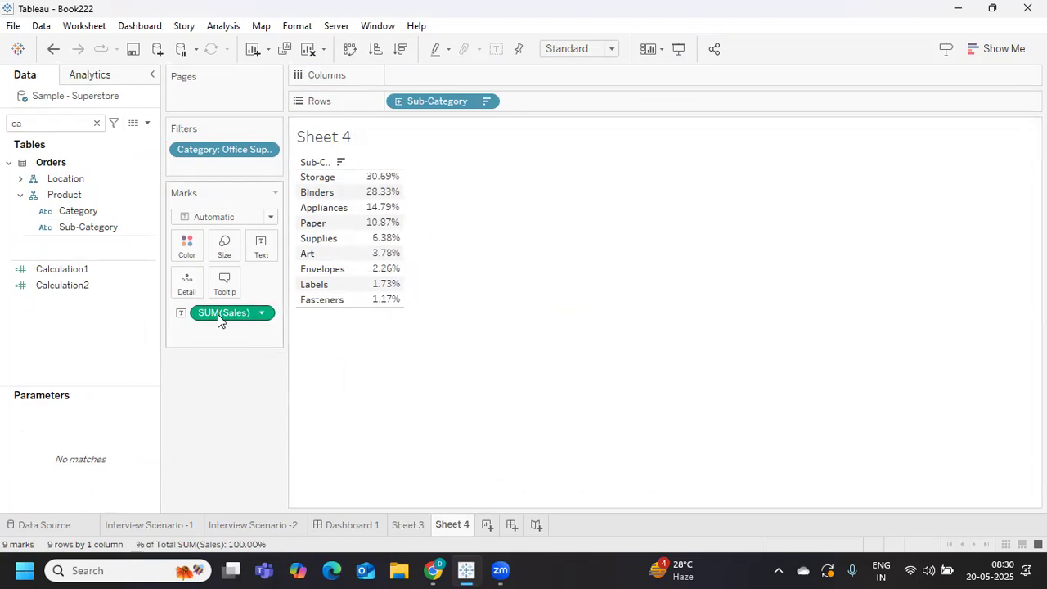
left_click_drag(218, 314, 535, 104)
left_click(601, 101)
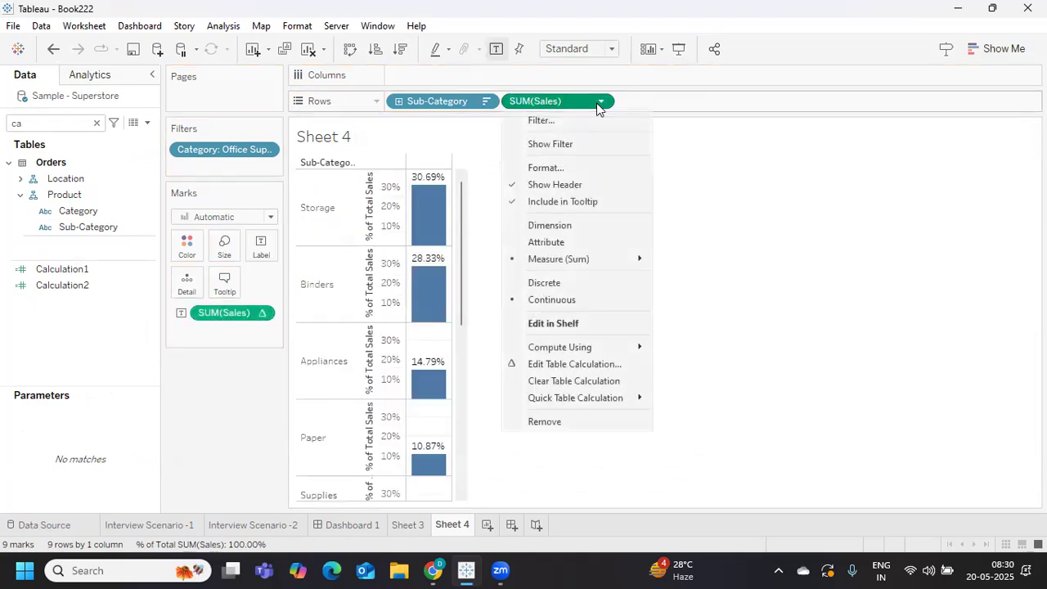
left_click(577, 284)
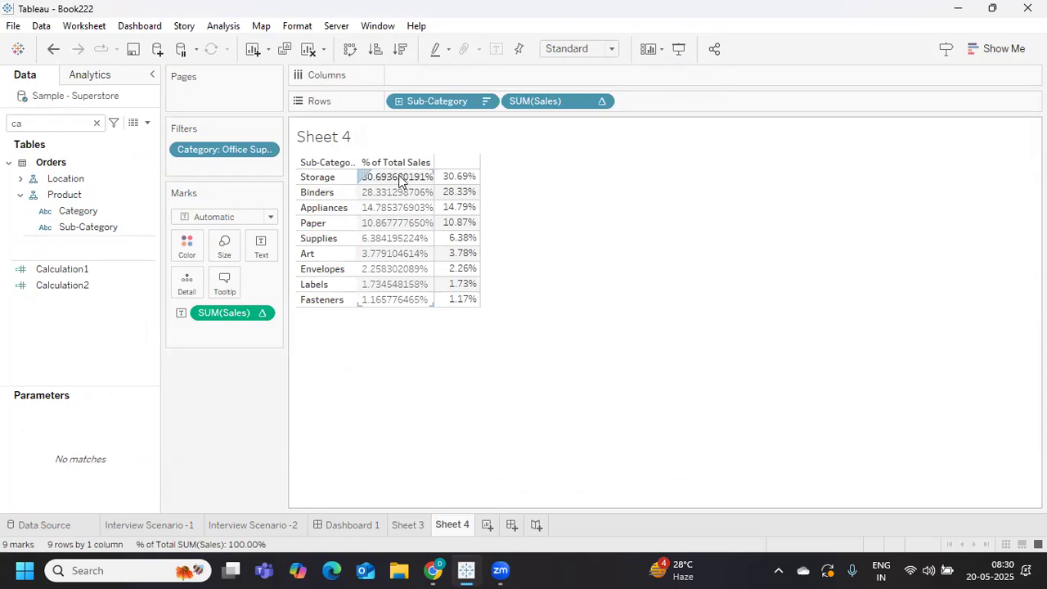
Switch the Marks card type from Automatic to Pie and clear the Data pane search.
left_click(240, 219)
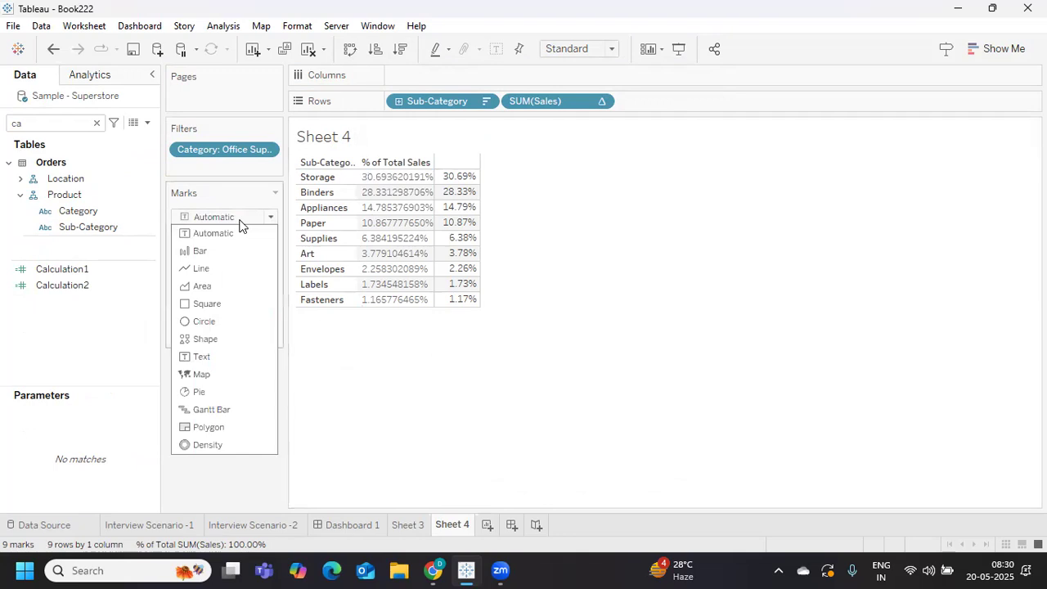
left_click(209, 391)
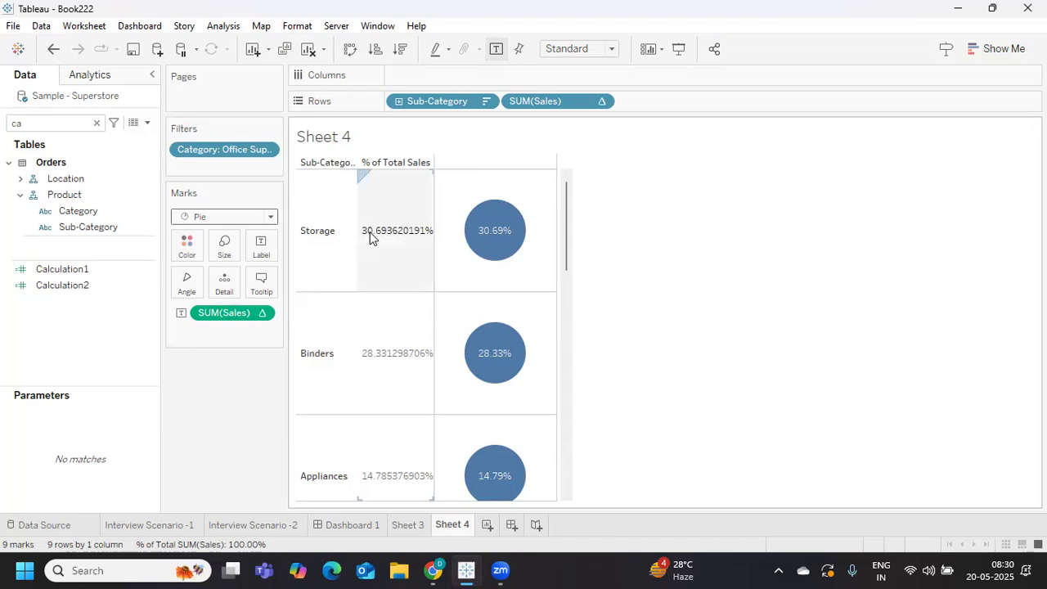
left_click(97, 124)
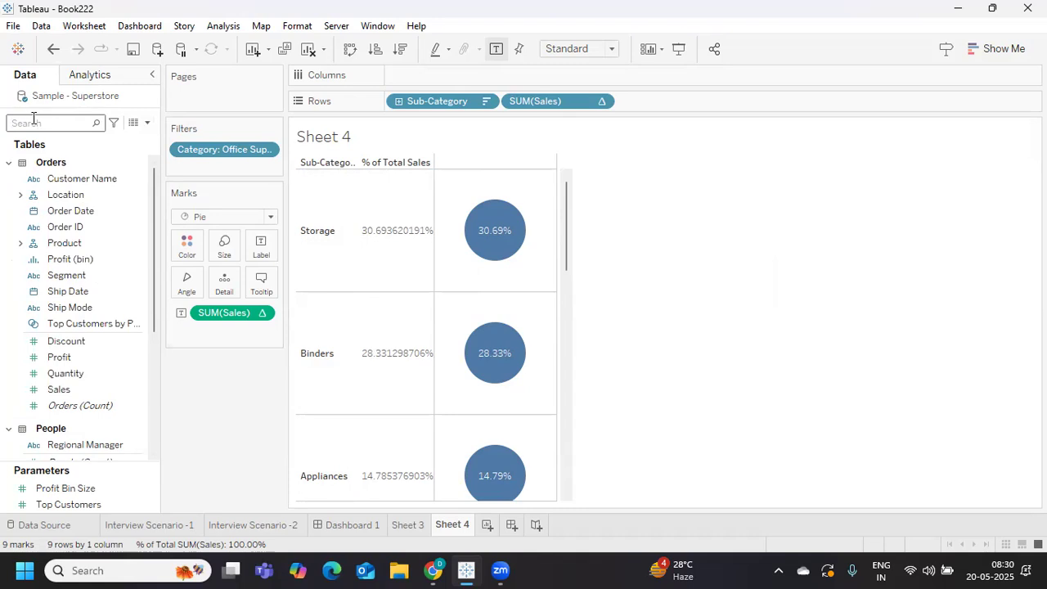
type("1")
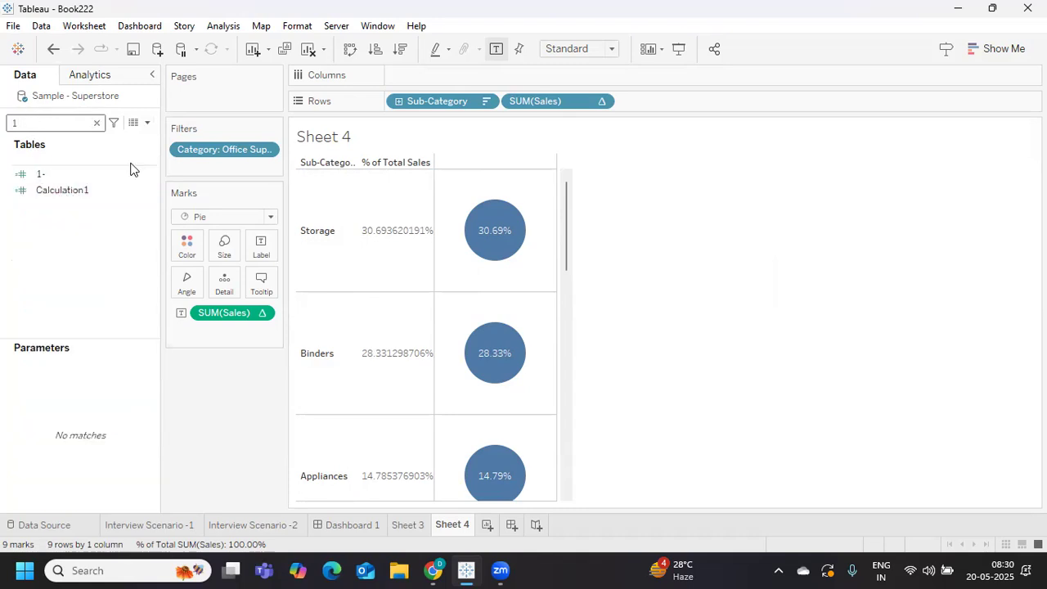
left_click(152, 180)
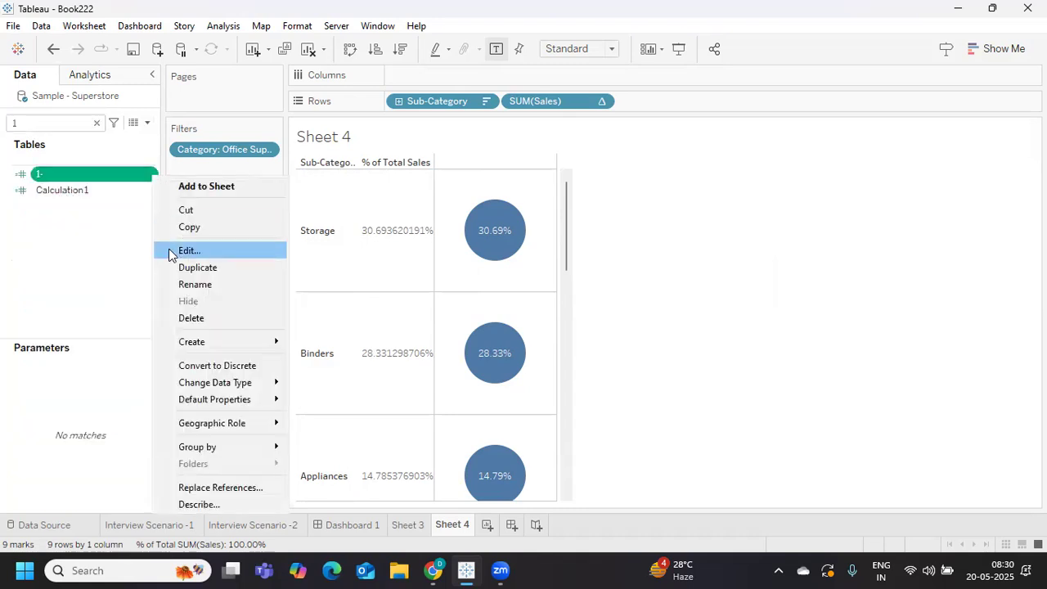
left_click(171, 252)
left_click_drag(428, 171, 700, 281)
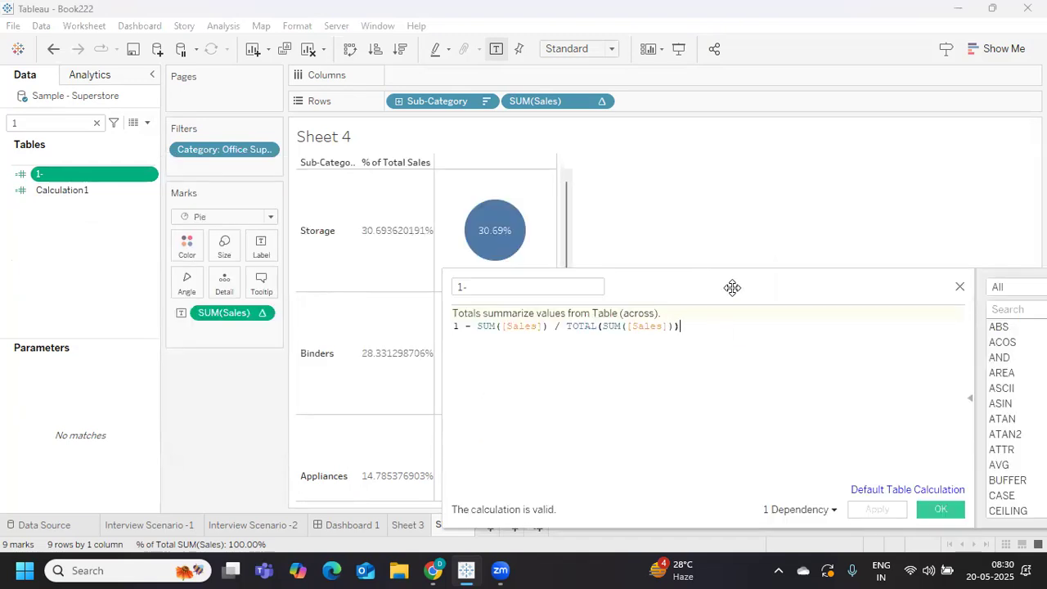
left_click_drag(732, 287, 854, 214)
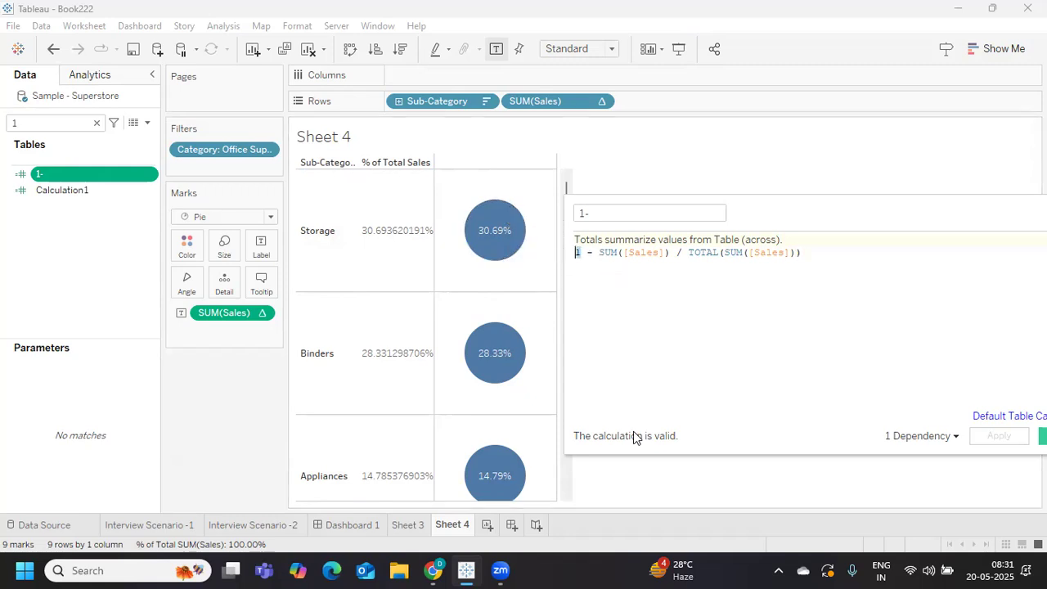
left_click_drag(589, 259, 800, 256)
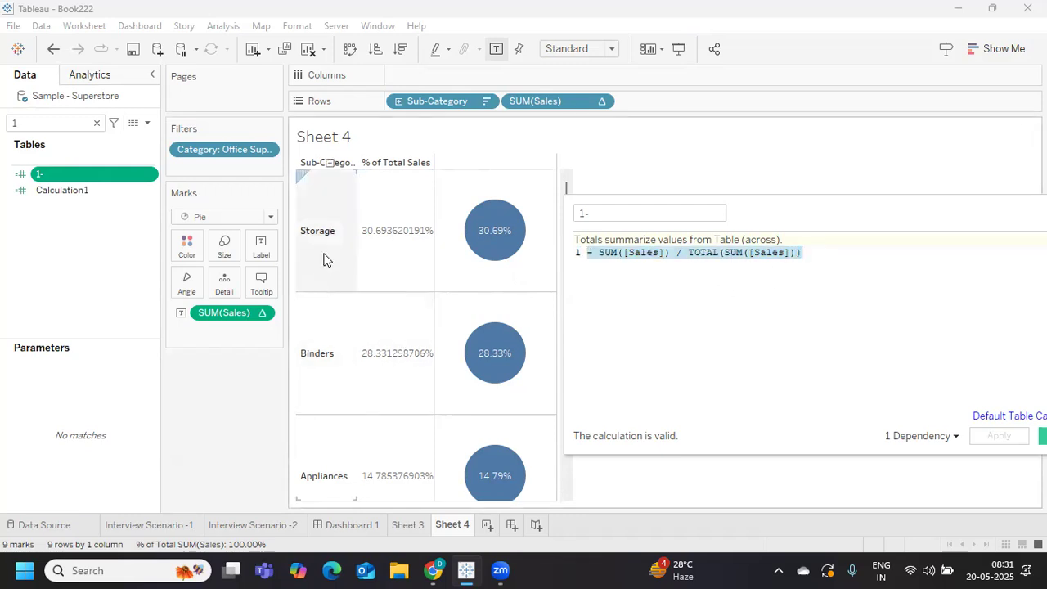
left_click_drag(687, 212, 575, 211)
left_click(619, 297)
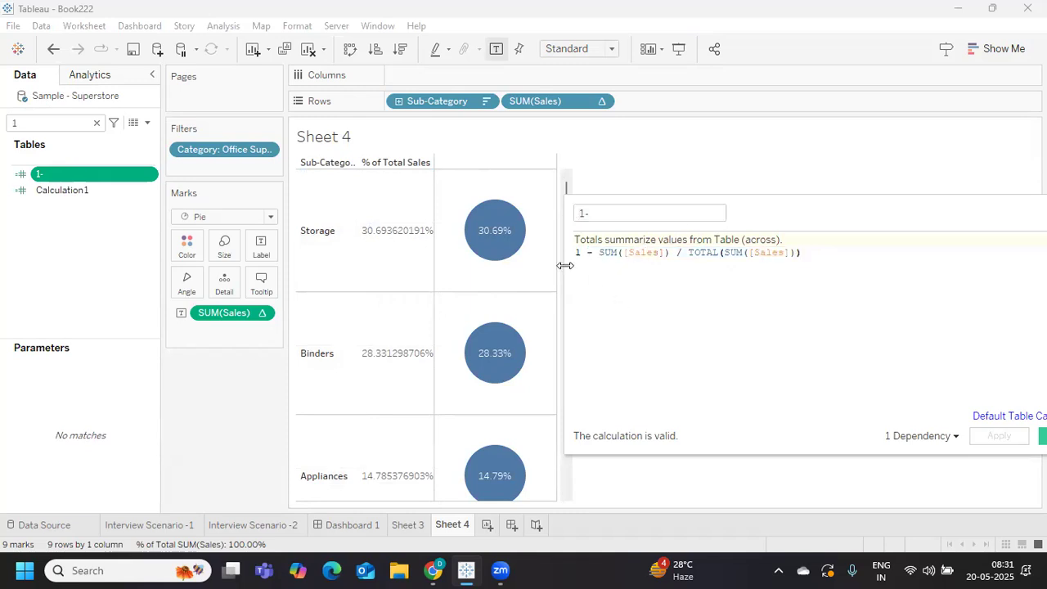
left_click_drag(581, 253, 807, 247)
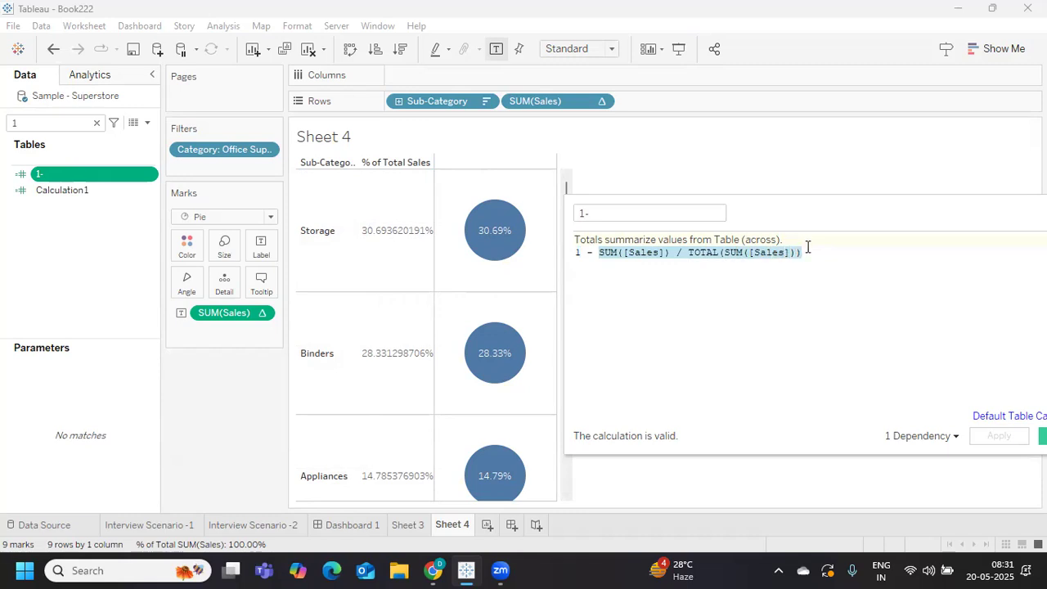
left_click_drag(846, 217, 808, 225)
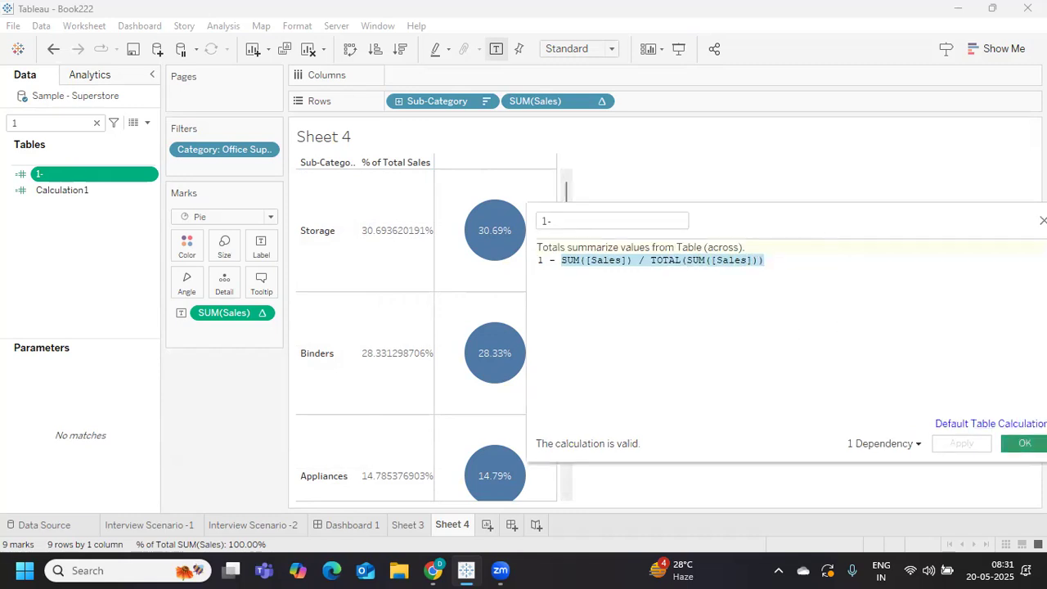
left_click(1022, 442)
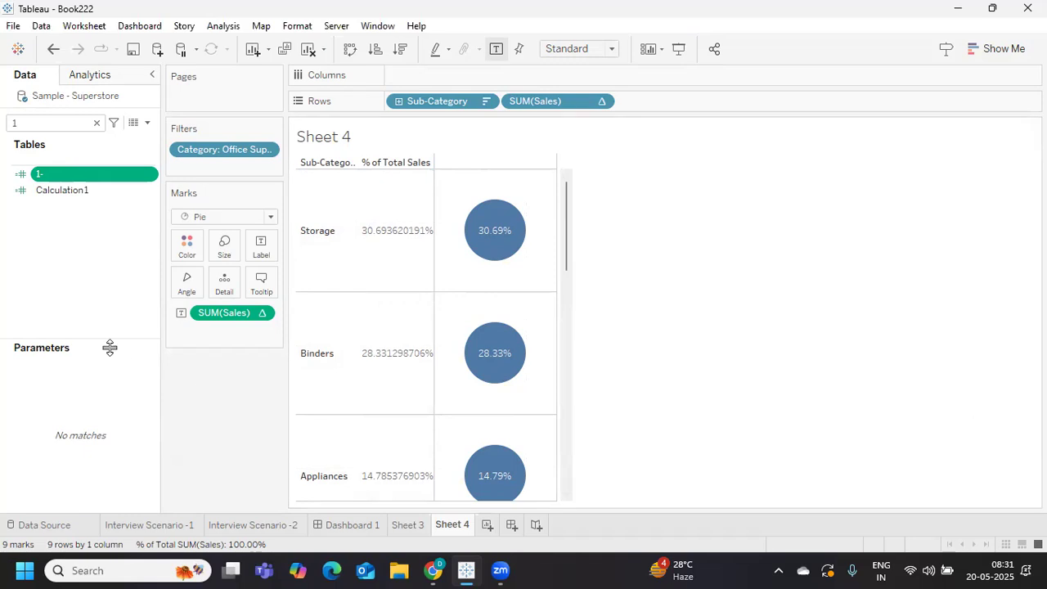
Search 'mea', put Measure Values on the pie Angle and Measure Names on Filters.
left_click(76, 131)
key("BackSpace")
type("mea")
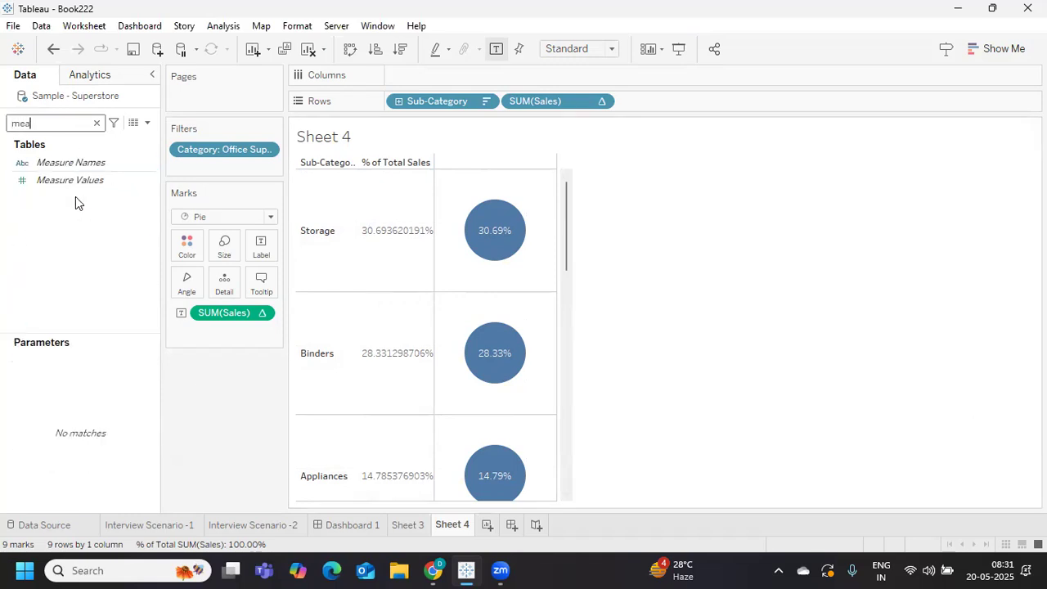
left_click_drag(78, 180, 183, 293)
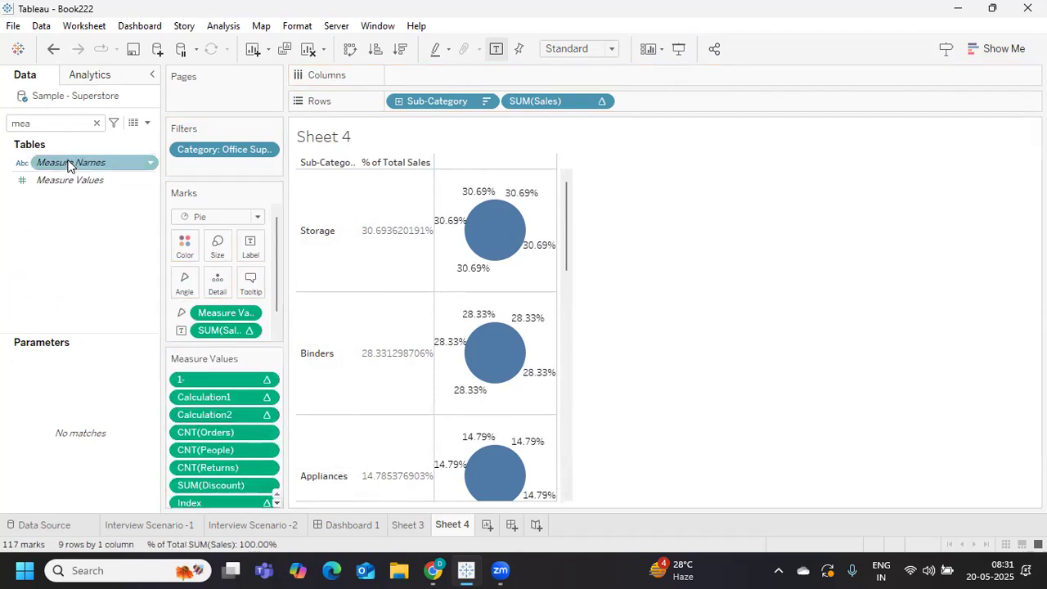
left_click_drag(71, 162, 185, 165)
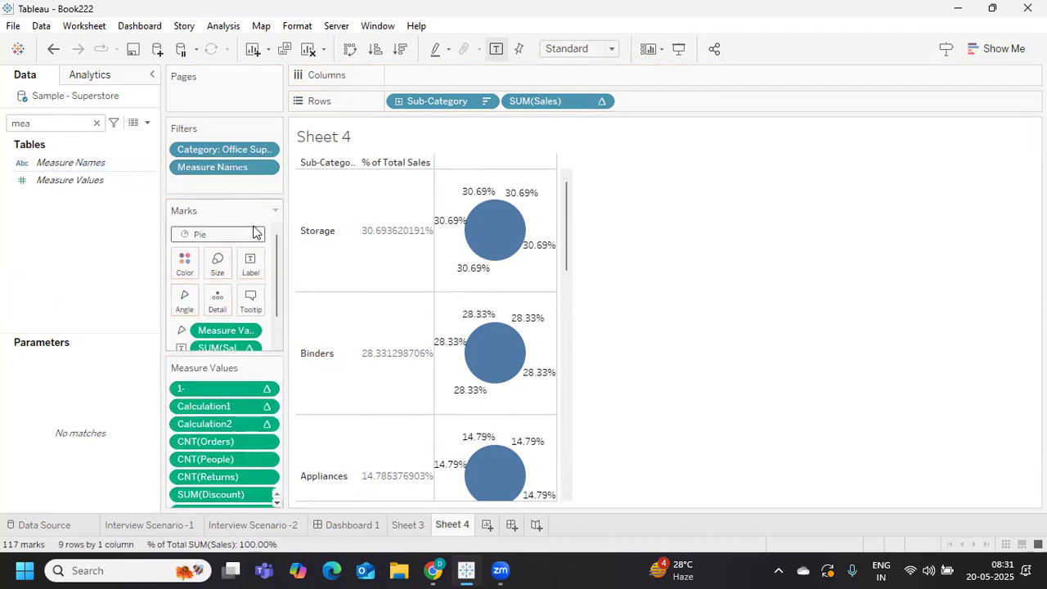
Edit the Measure Names filter to keep only 1- and Sales, then apply it.
left_click(271, 167)
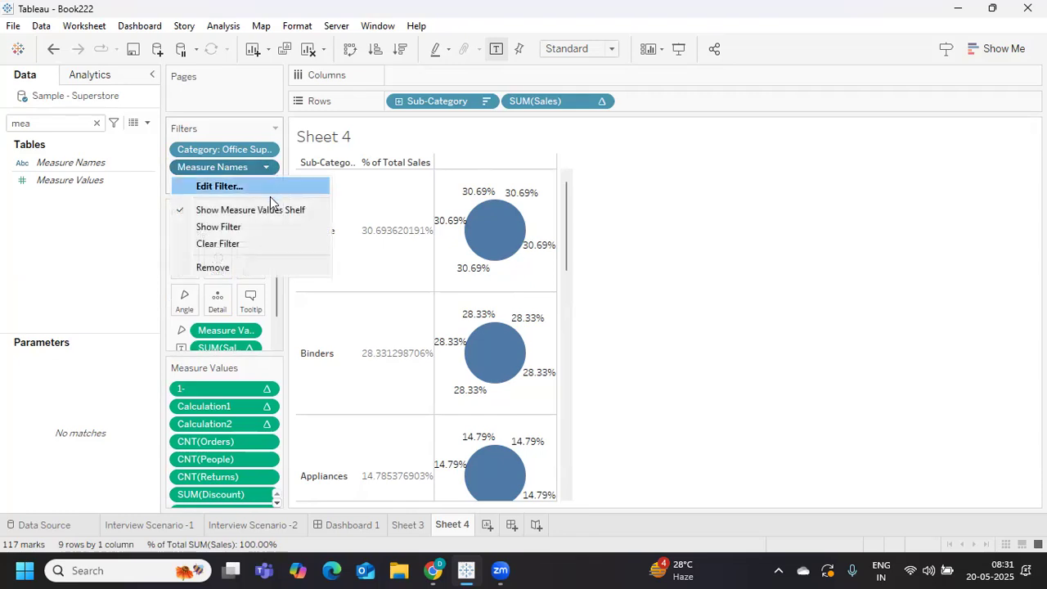
left_click(265, 193)
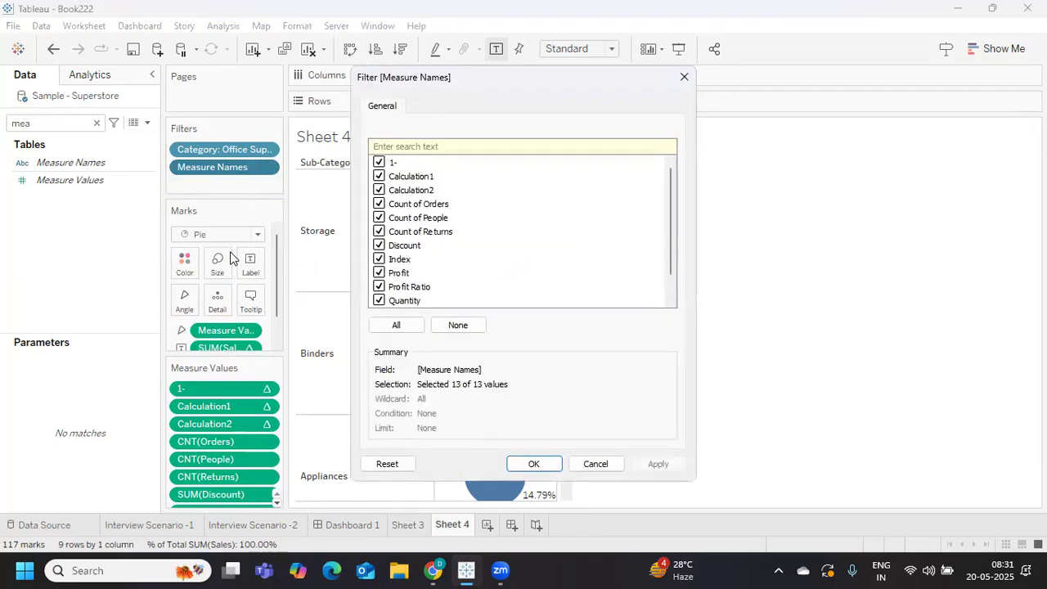
left_click(454, 327)
left_click(379, 163)
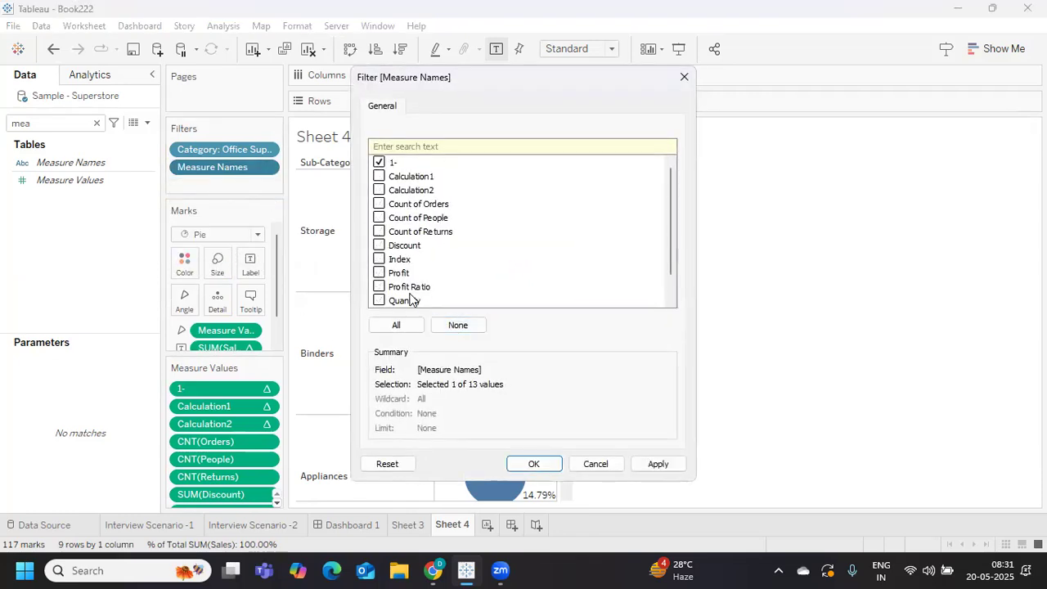
scroll(410, 298, "down", 1)
left_click(379, 287)
left_click(659, 464)
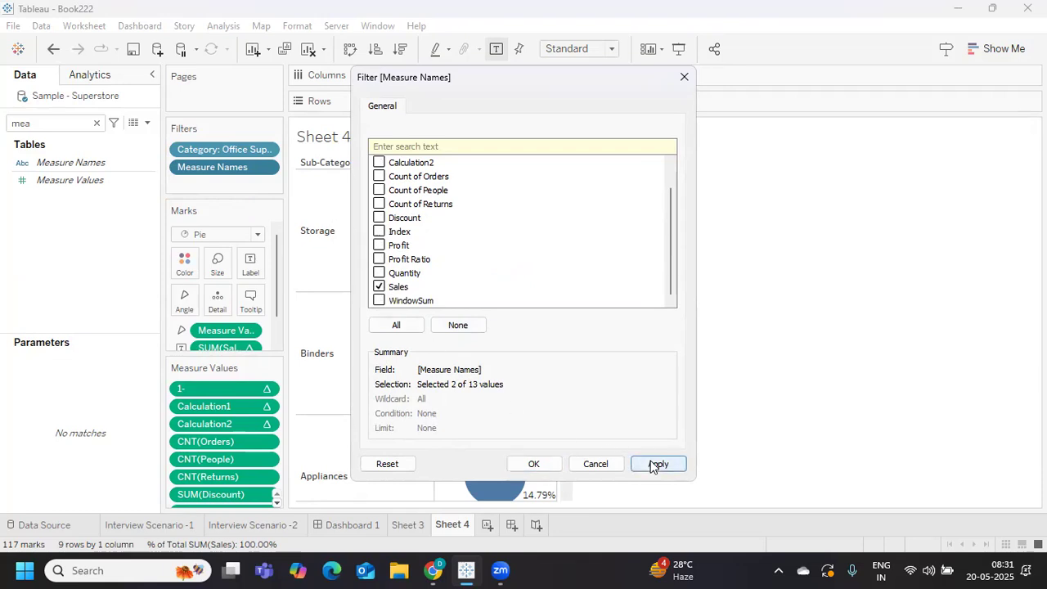
left_click(533, 464)
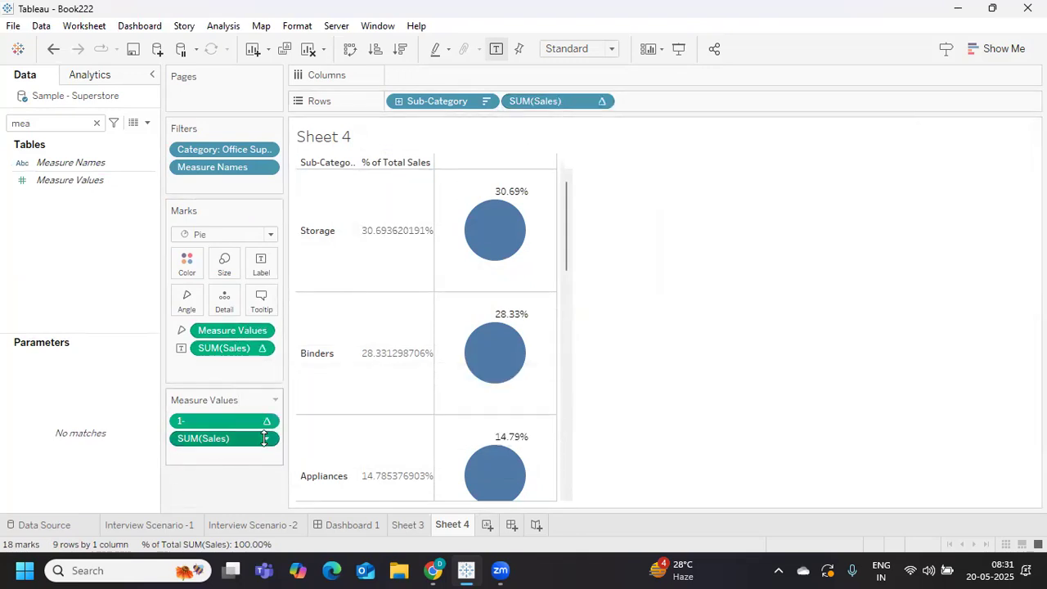
Show the SUM(Sales) measure value as a Percent of Total quick table calculation.
left_click(263, 439)
mouse_move(245, 554)
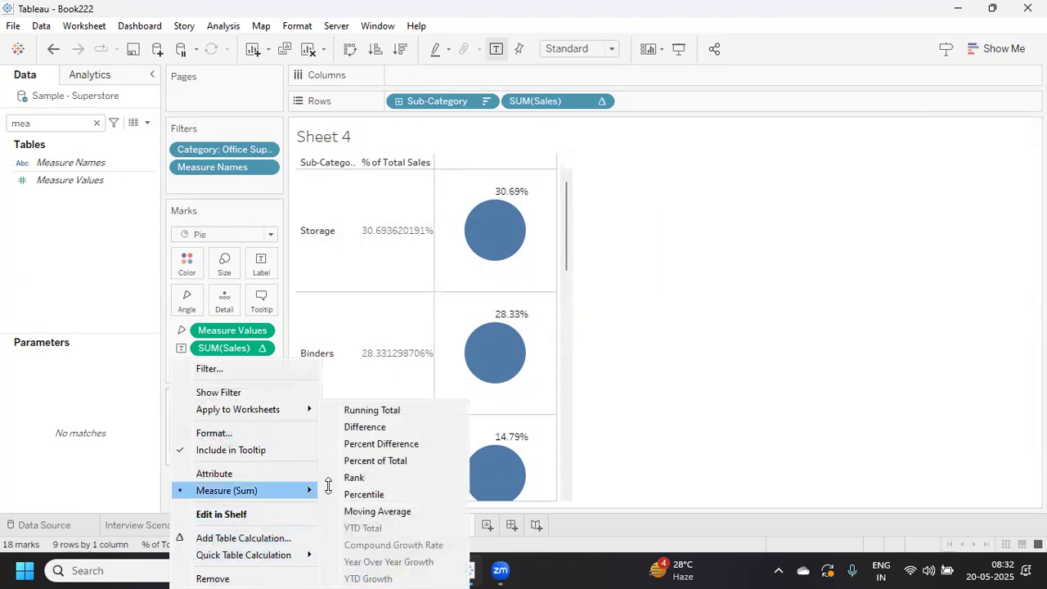
left_click(351, 461)
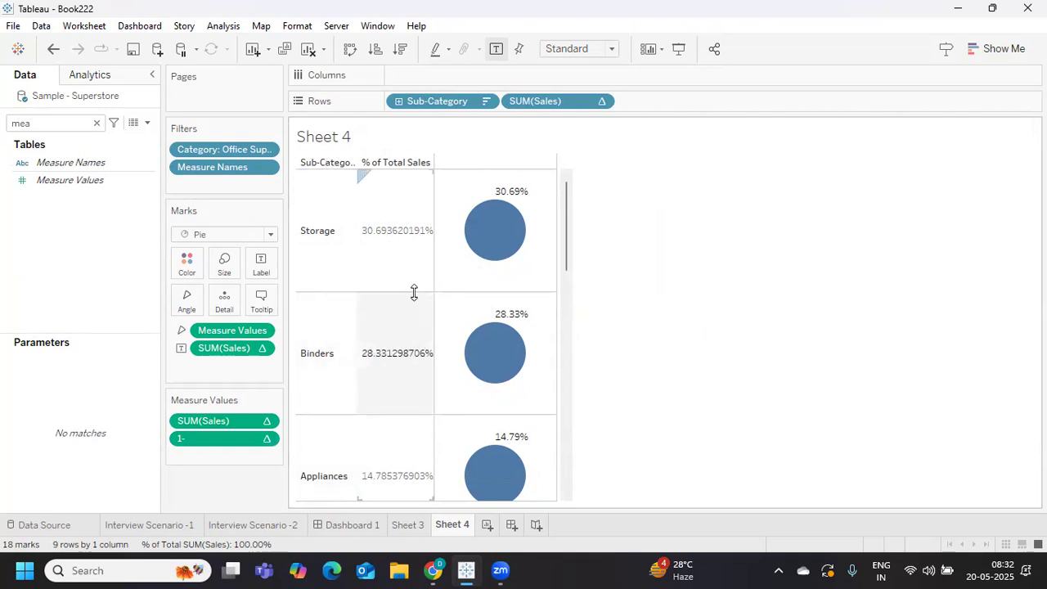
Colour the pies by Measure Names and save the label pill as Calculation3.
left_click(65, 165)
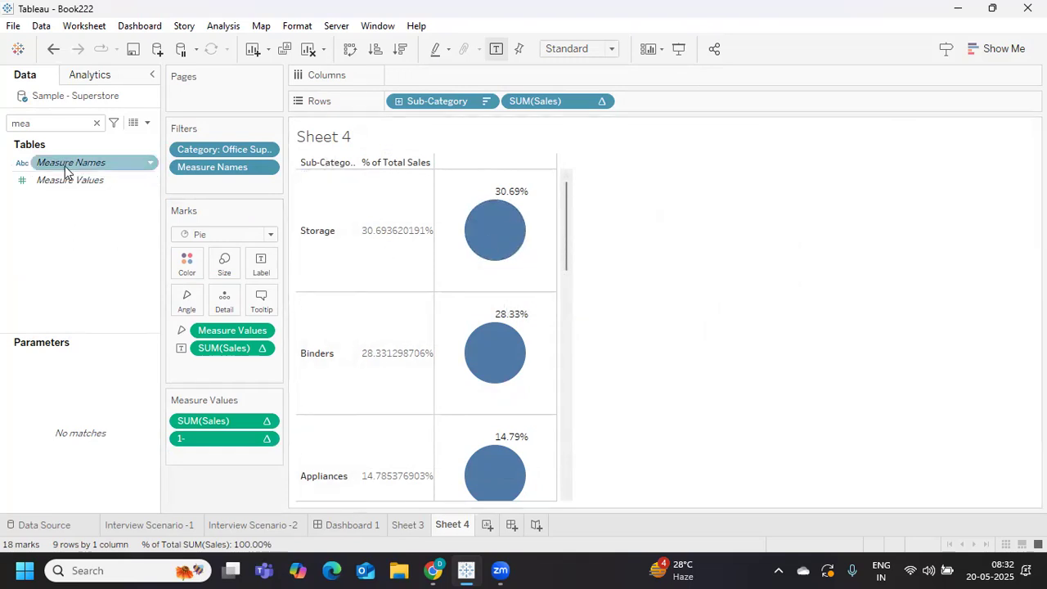
left_click_drag(65, 164, 181, 267)
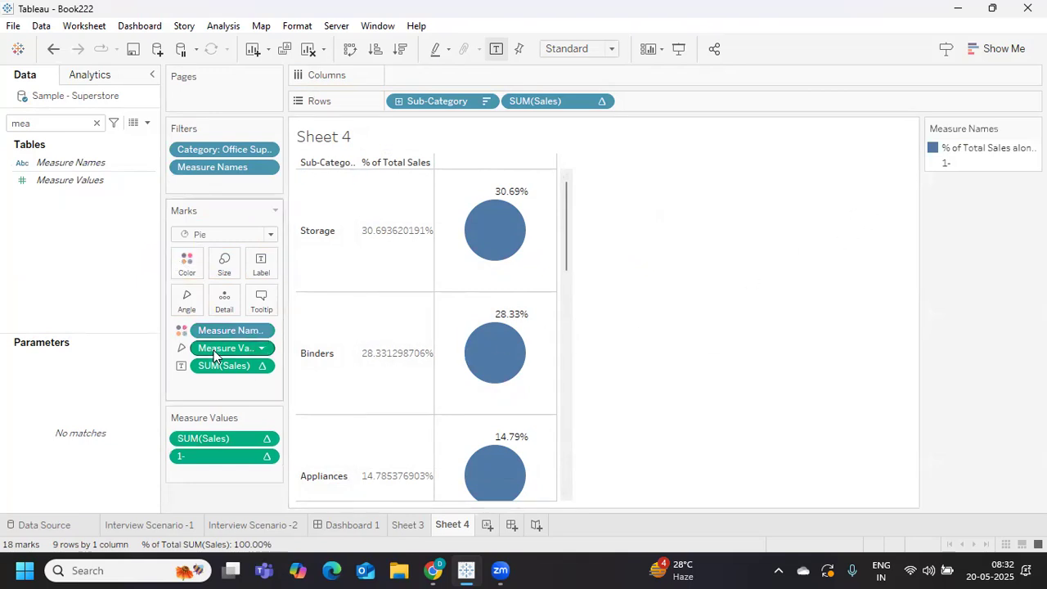
left_click_drag(217, 366, 33, 396)
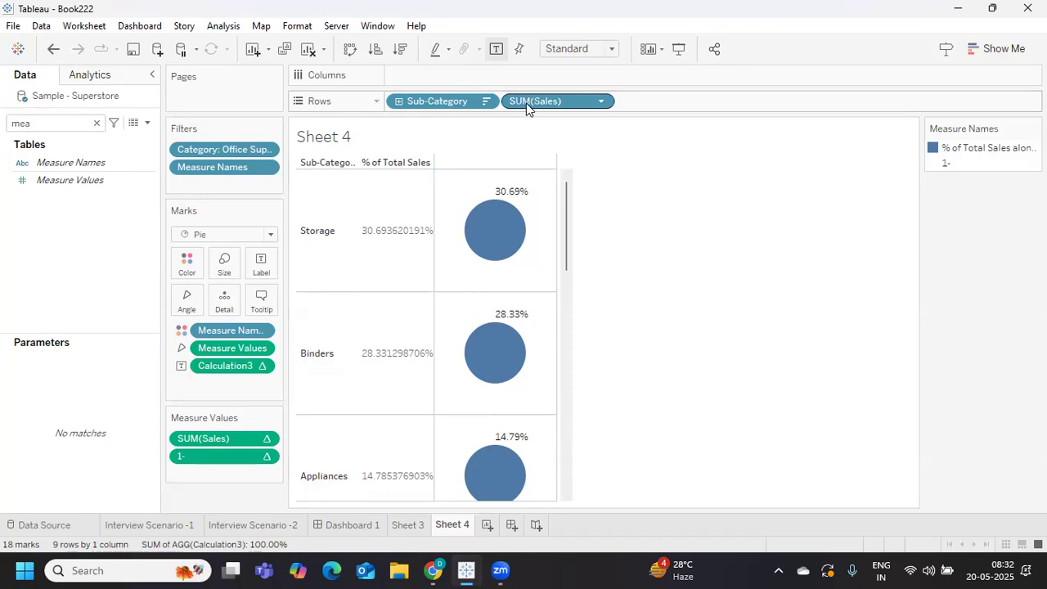
Remove the Calculation3 percentage labels from the pies.
left_click(601, 103)
mouse_move(570, 381)
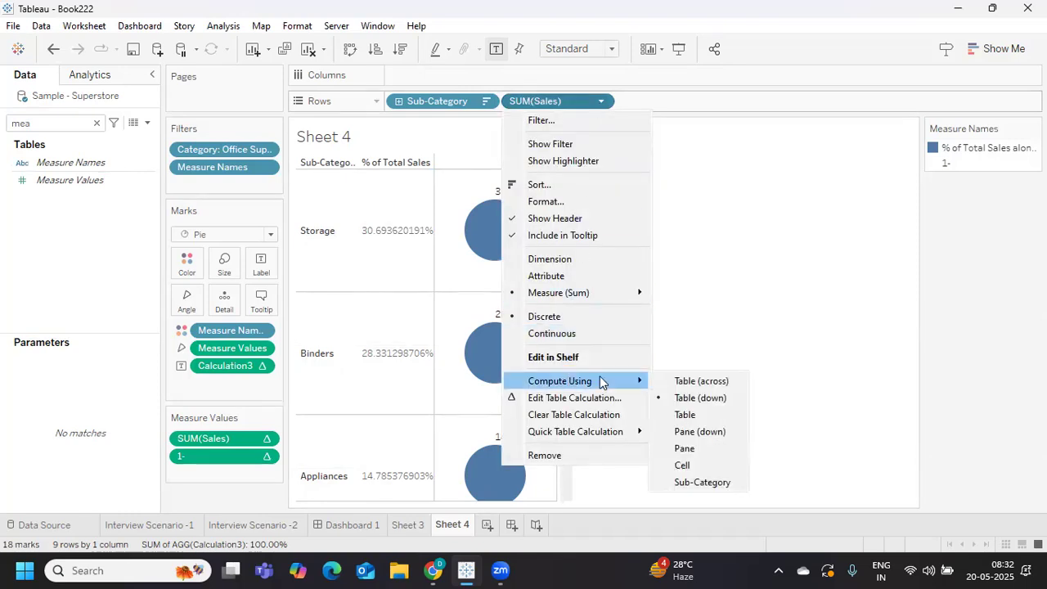
left_click(813, 387)
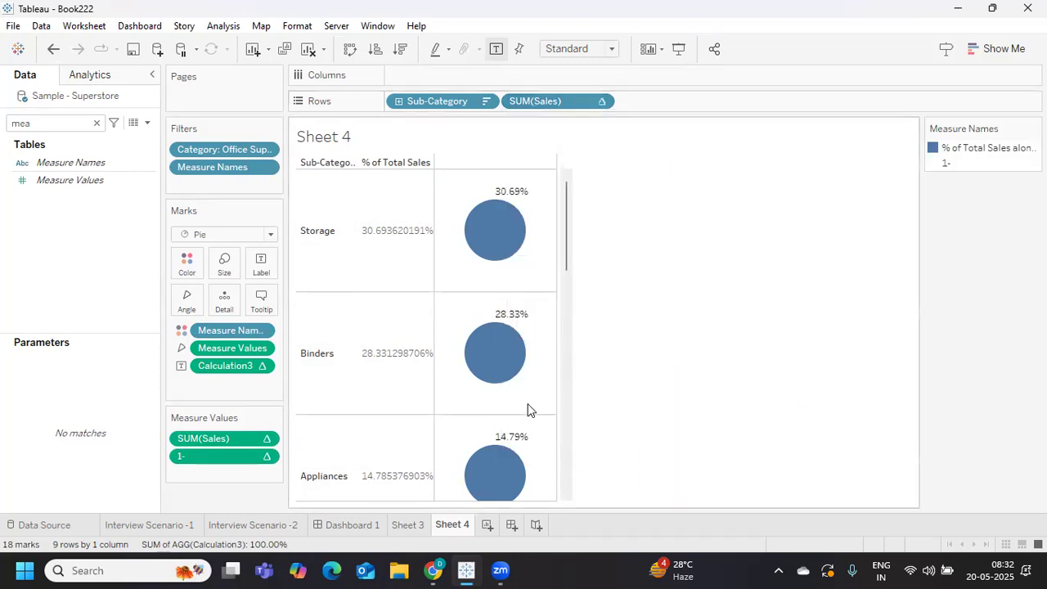
left_click_drag(218, 375, 66, 442)
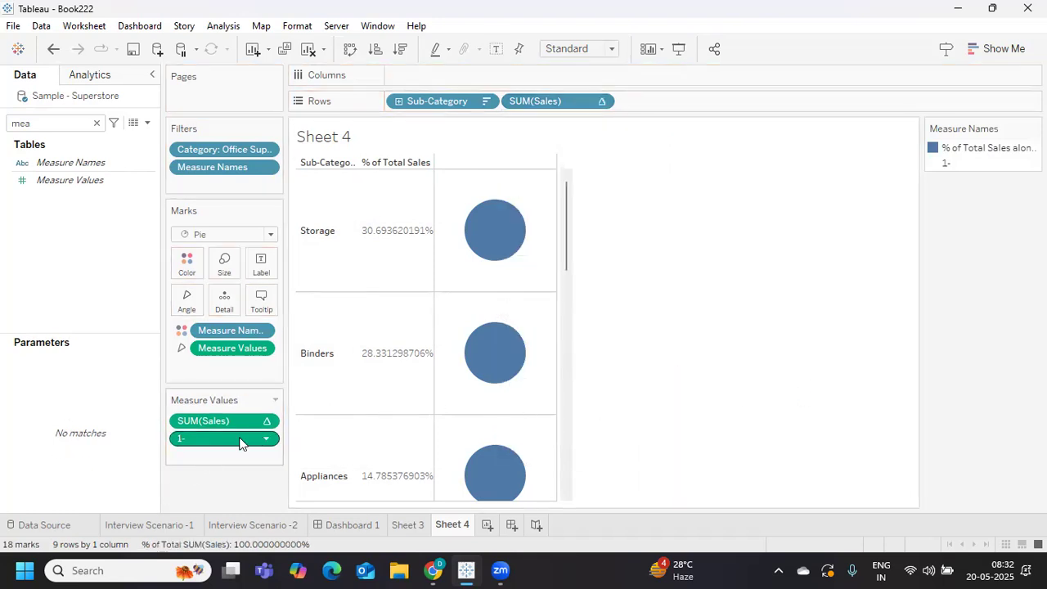
Set both the Sales percent and the 1- calculation to compute using Table (Down).
left_click(267, 422)
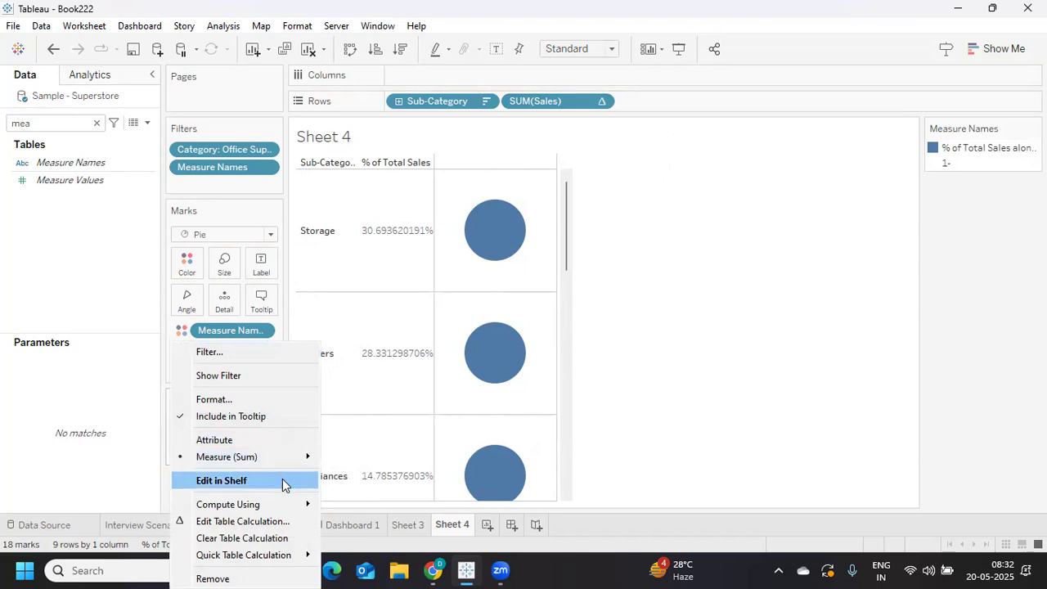
mouse_move(309, 508)
left_click(370, 495)
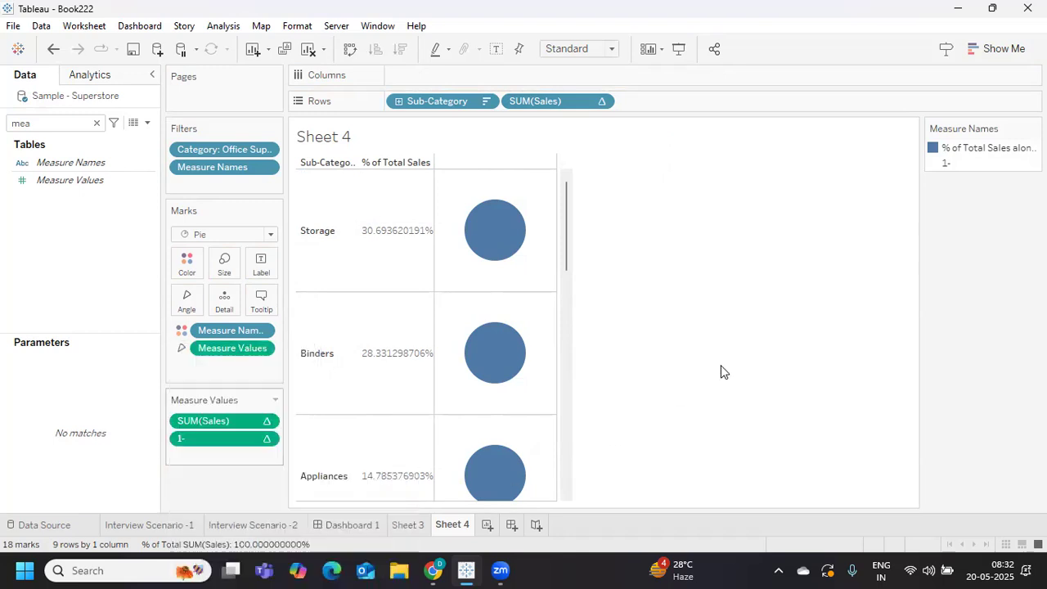
left_click(264, 440)
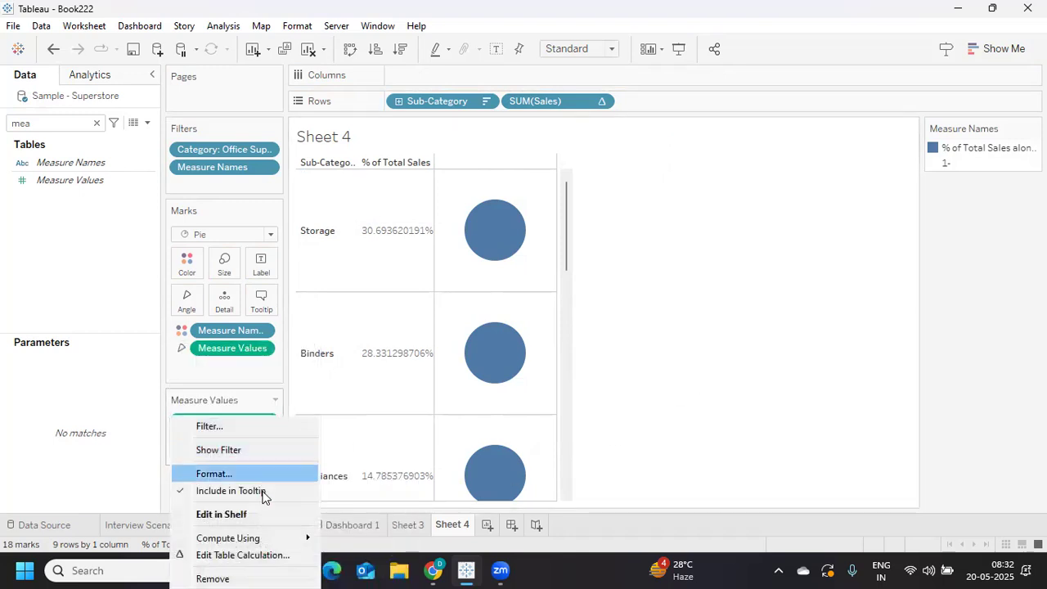
mouse_move(260, 542)
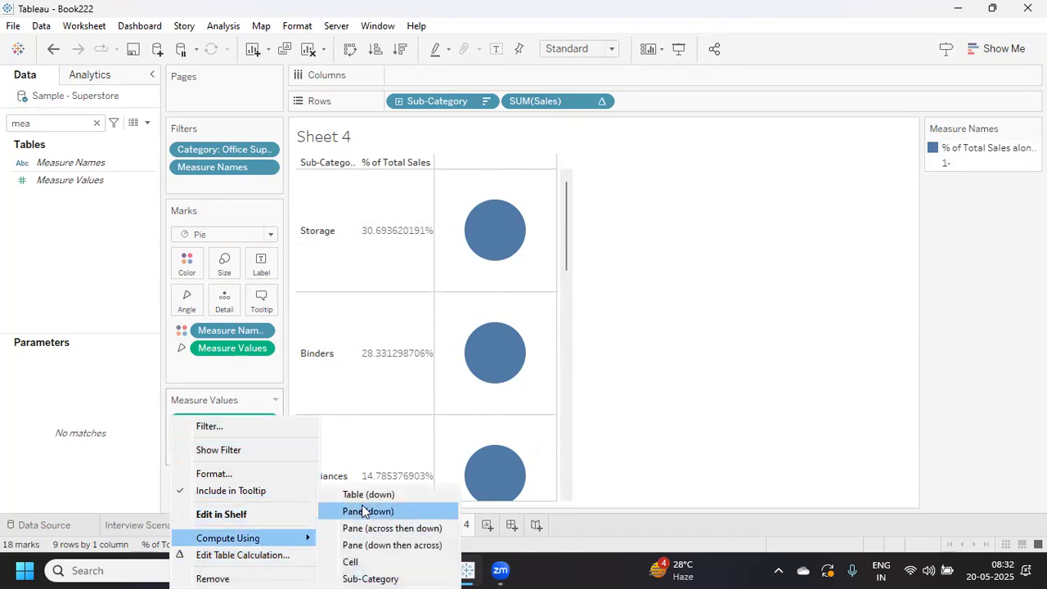
left_click(366, 495)
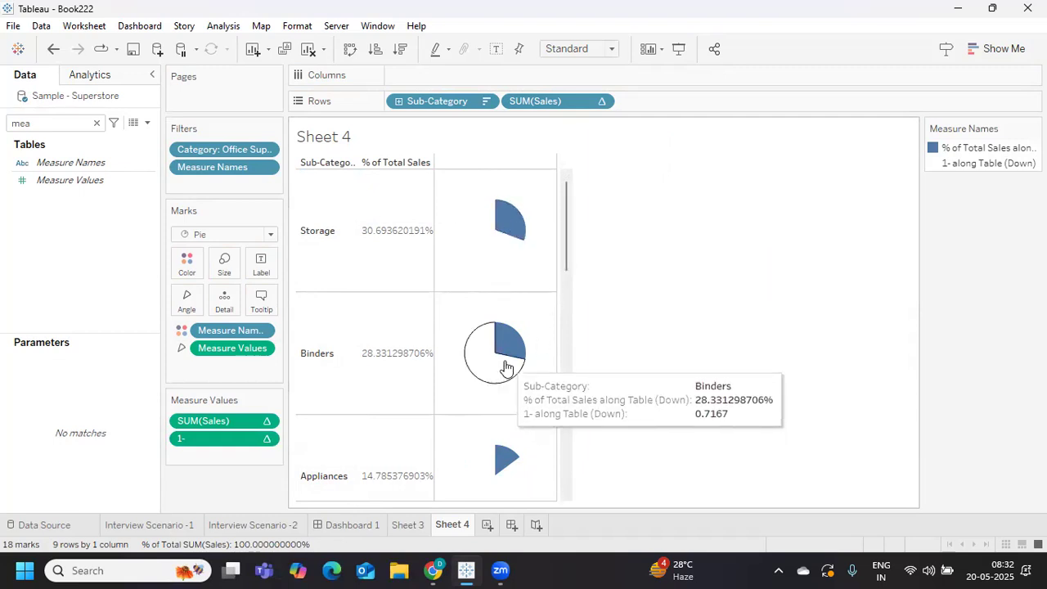
Set the Marks colour border to dark blue so each pie is outlined.
mouse_move(501, 468)
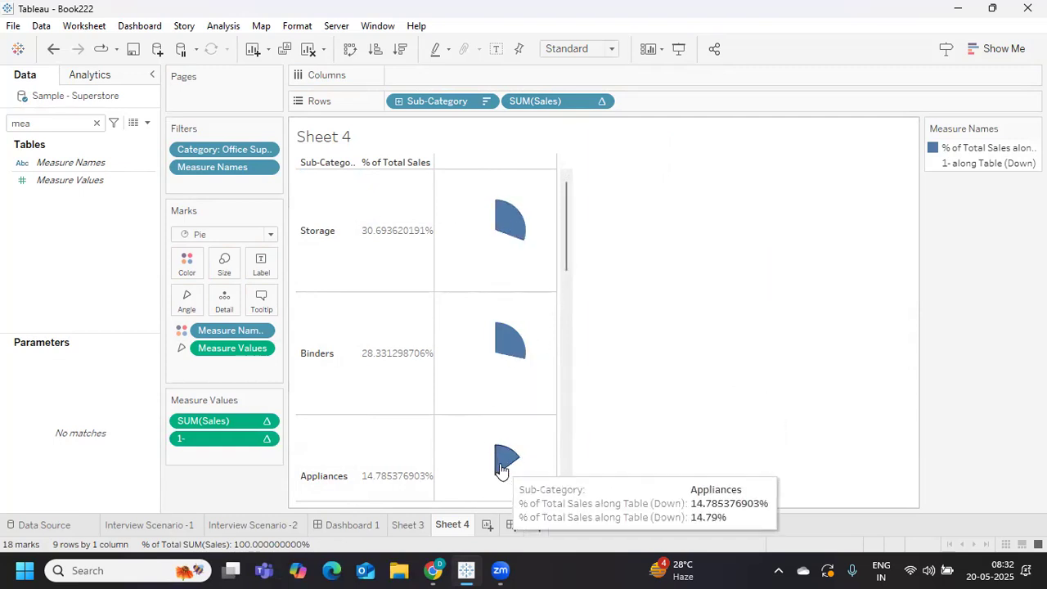
left_click(187, 267)
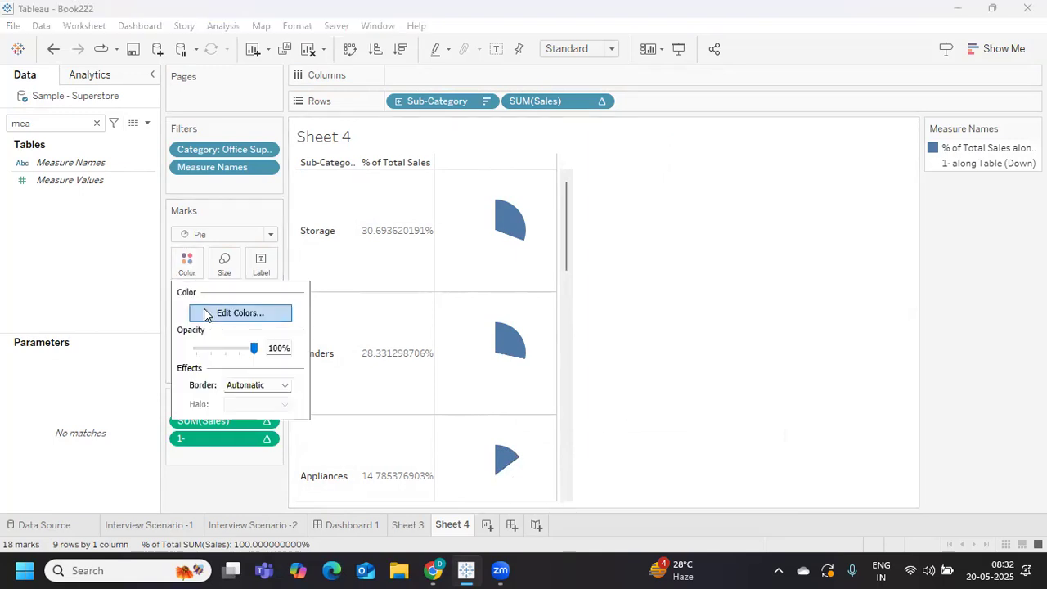
left_click(254, 390)
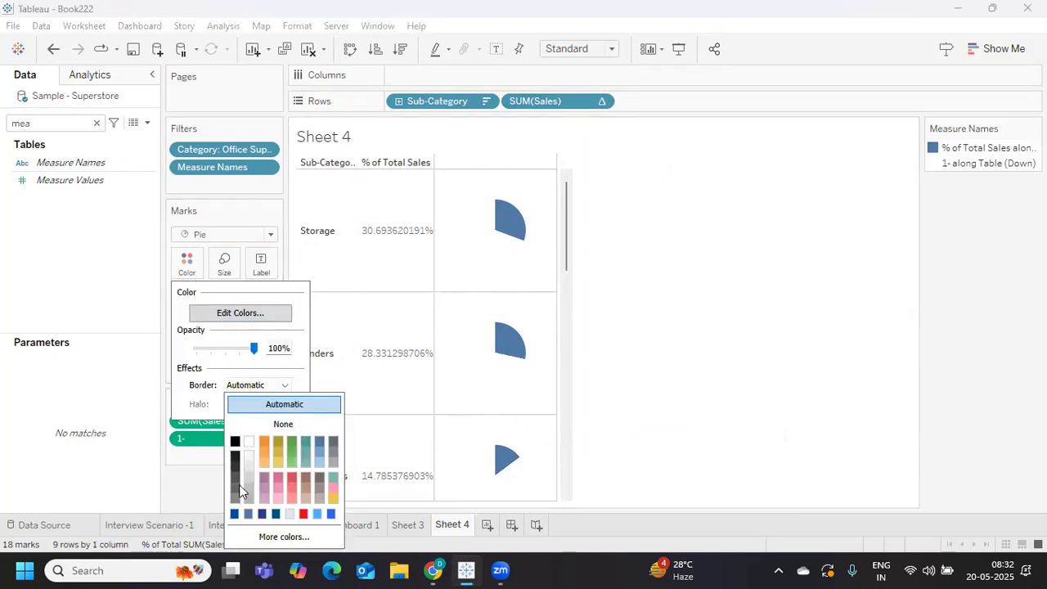
left_click(234, 514)
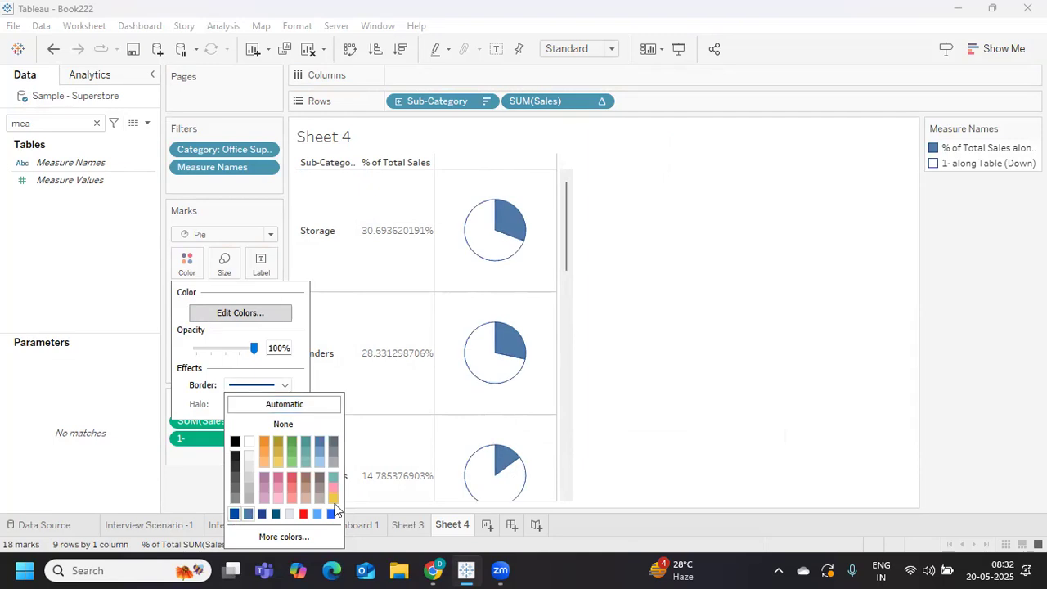
left_click(731, 321)
scroll(791, 296, "down", 10)
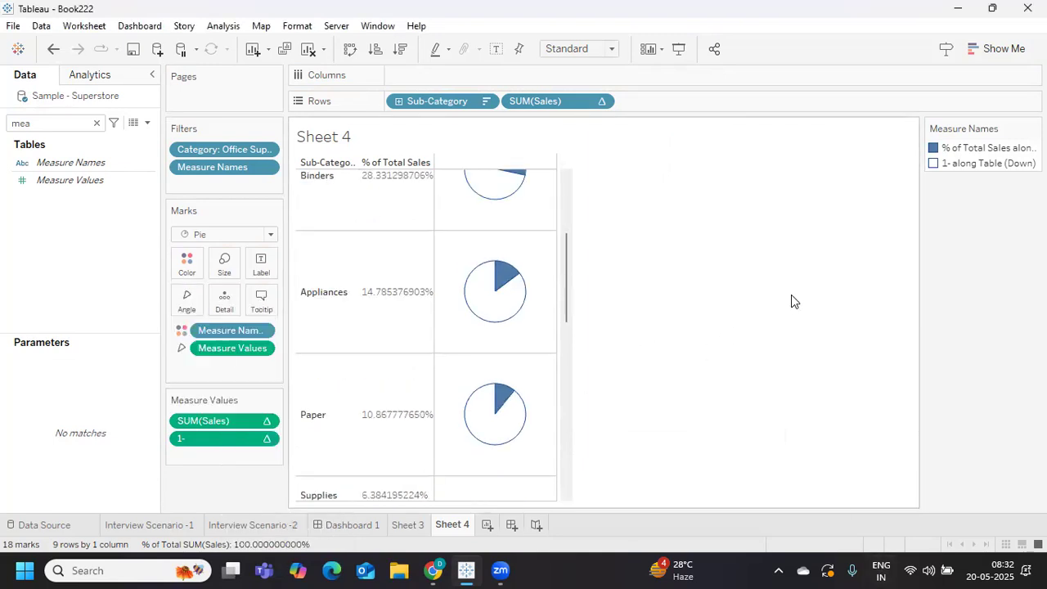
scroll(791, 294, "down", 1)
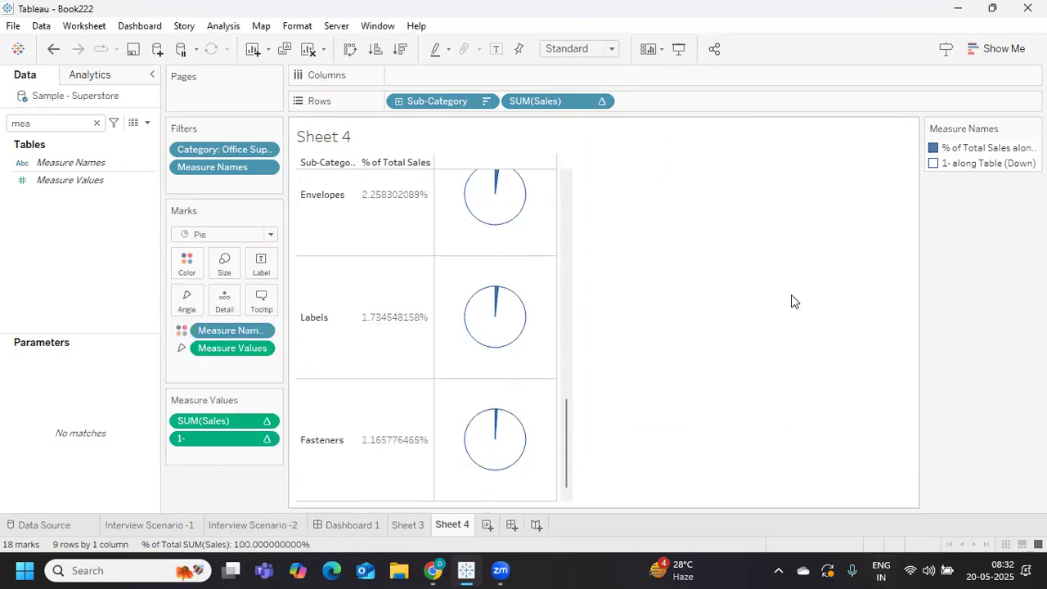
scroll(791, 295, "up", 8)
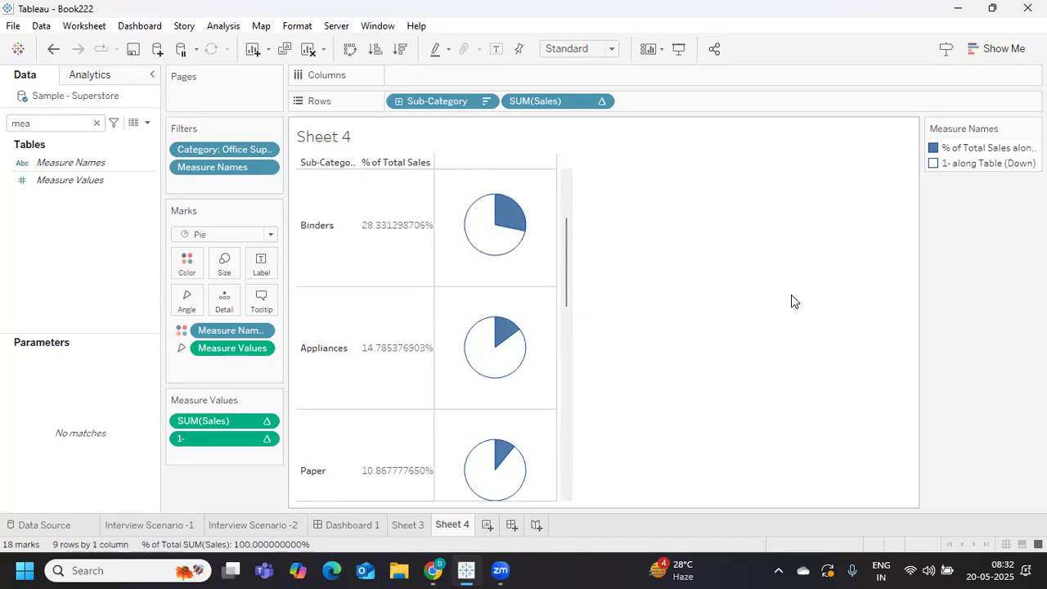